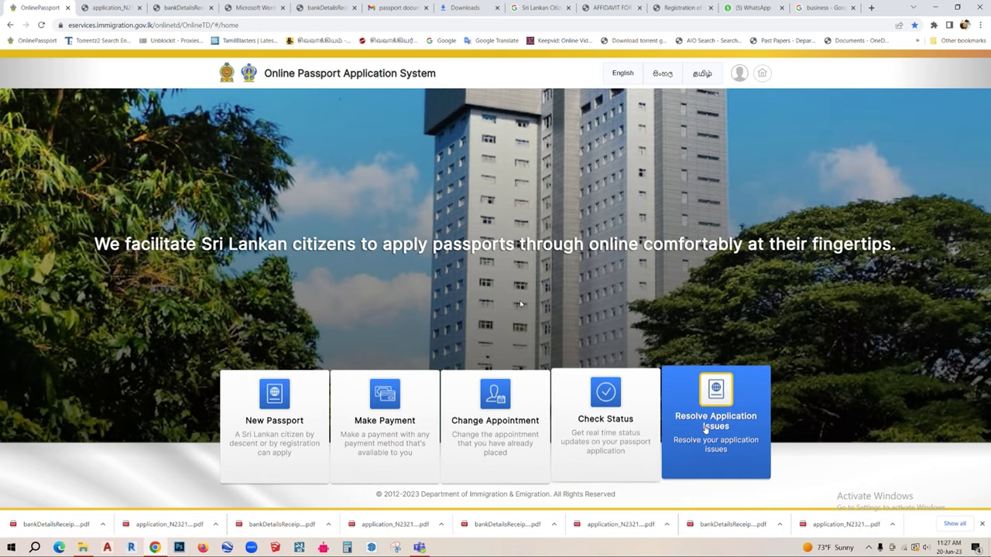
Start a New Passport application, read through the instructions PDF and agree to the terms and conditions
click(257, 424)
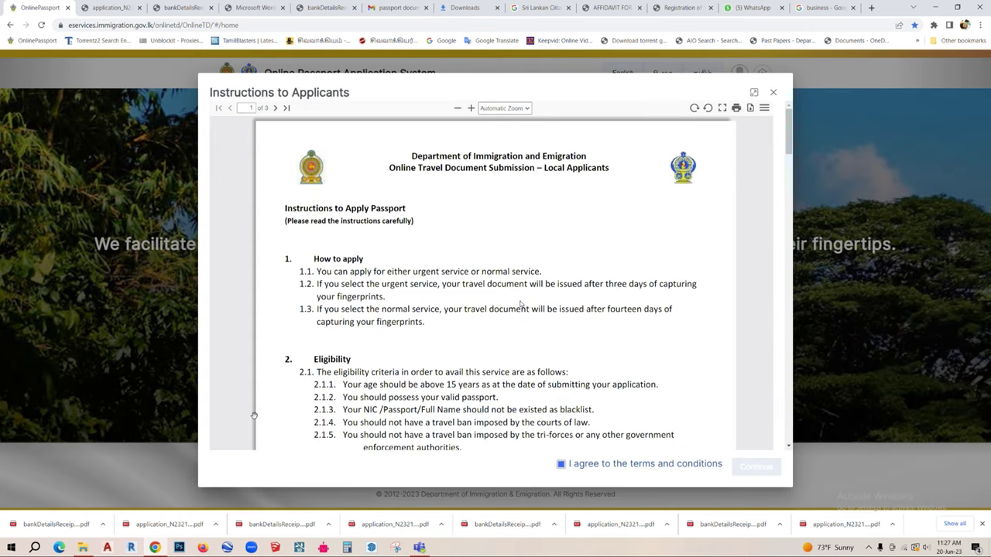
click(561, 464)
scroll(520, 304, down, 15)
scroll(520, 304, down, 15)
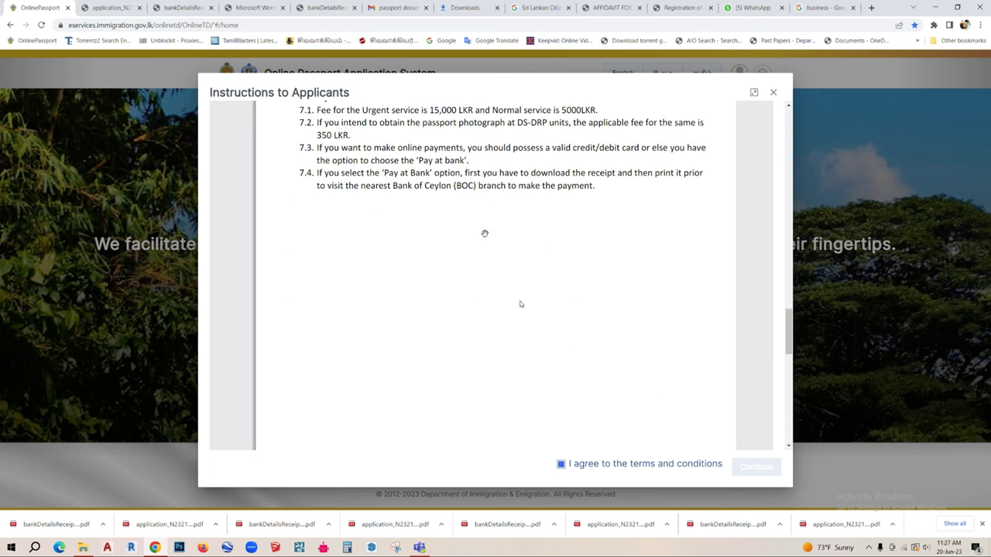
scroll(521, 304, down, 10)
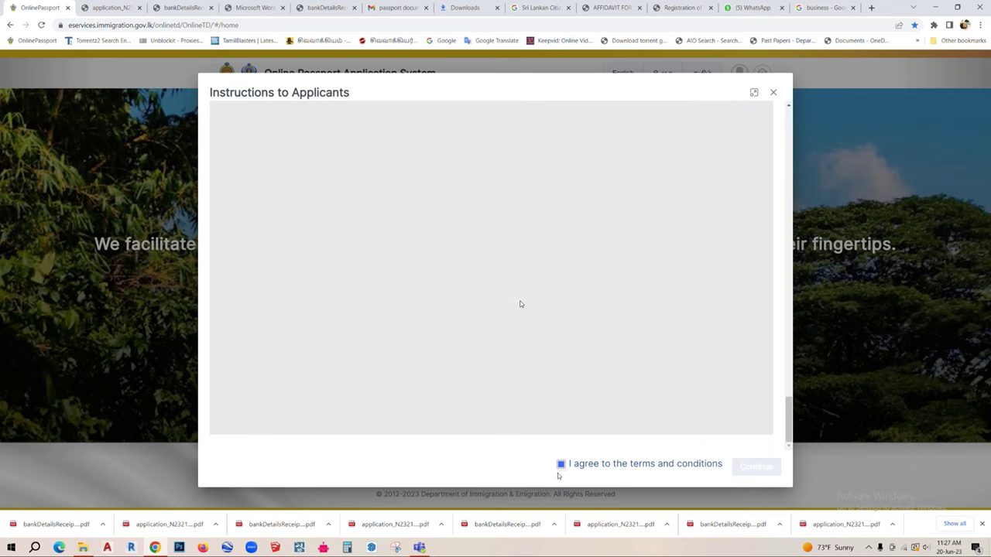
click(560, 466)
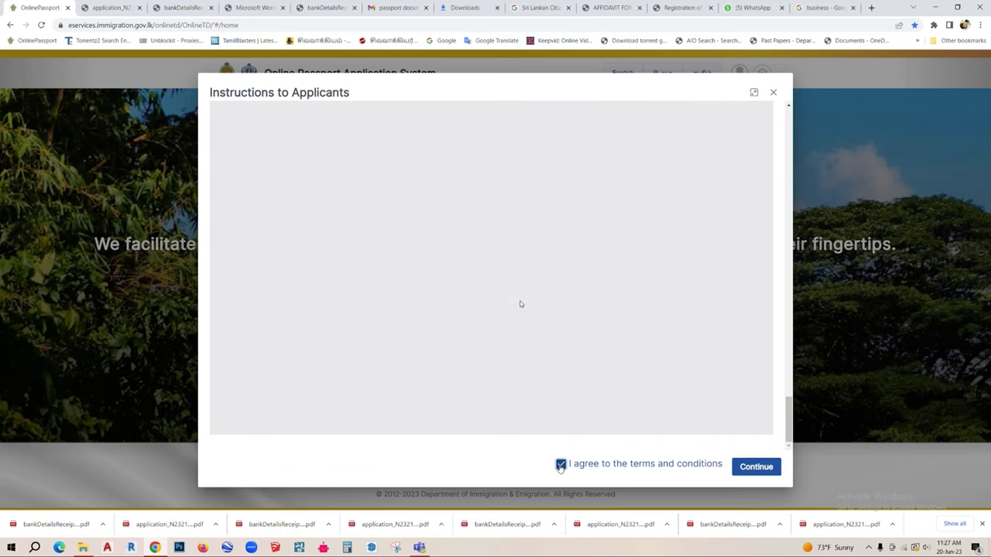
click(756, 467)
Enter the registered mobile number, request a one-time code and dismiss the popups
click(153, 244)
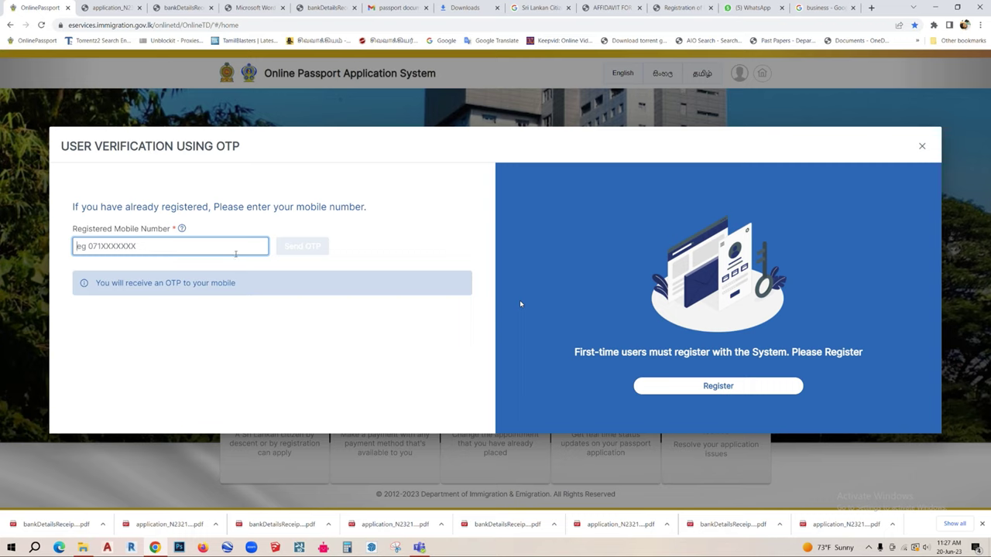
text(07)
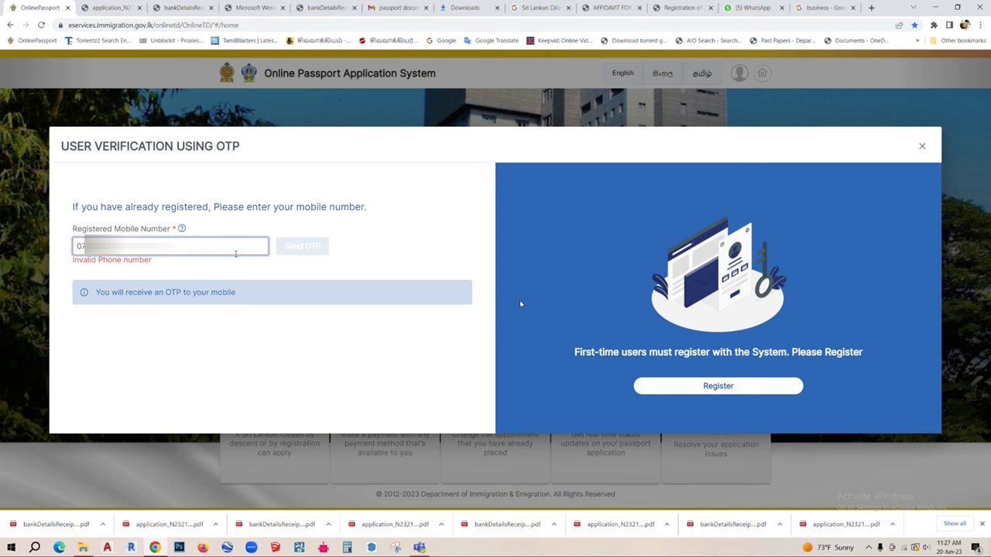
text(1)
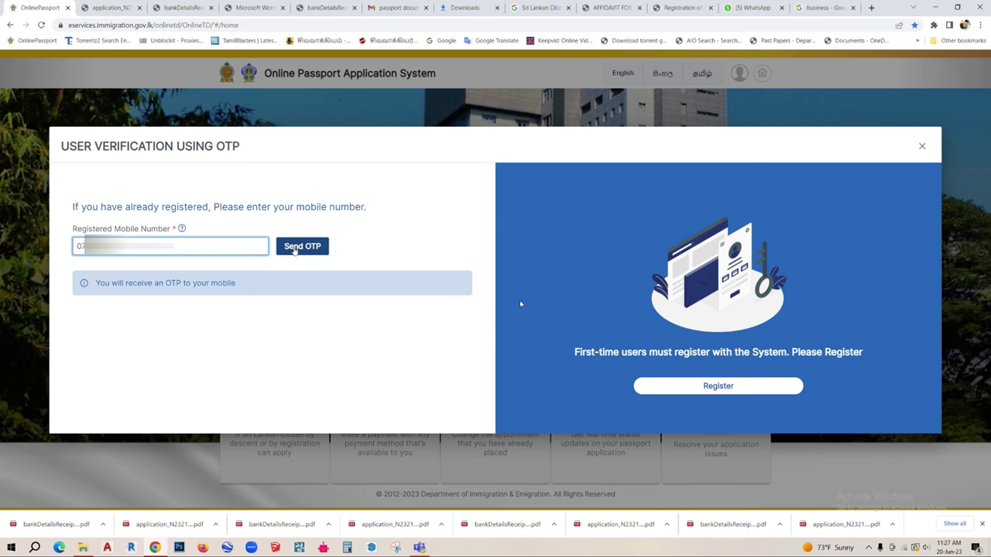
click(295, 248)
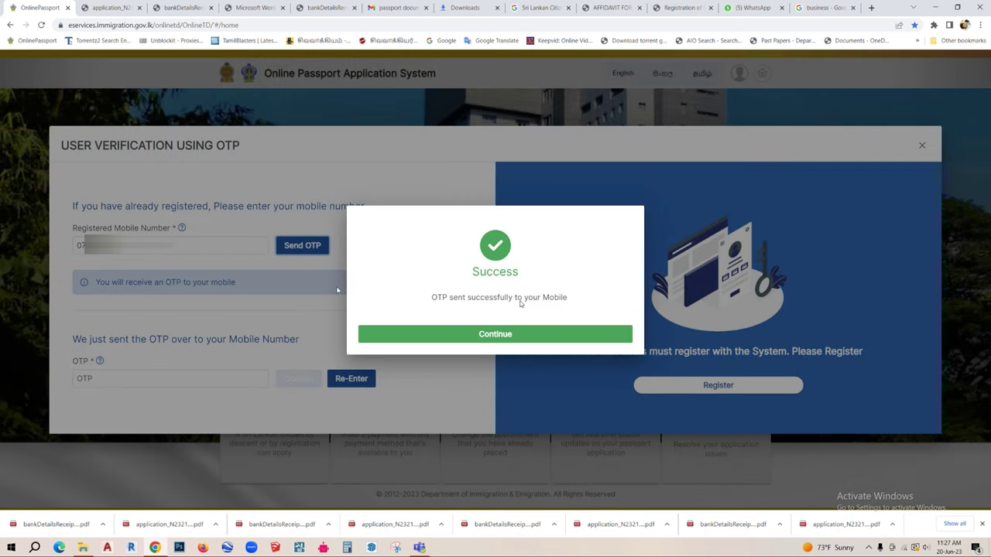
click(498, 334)
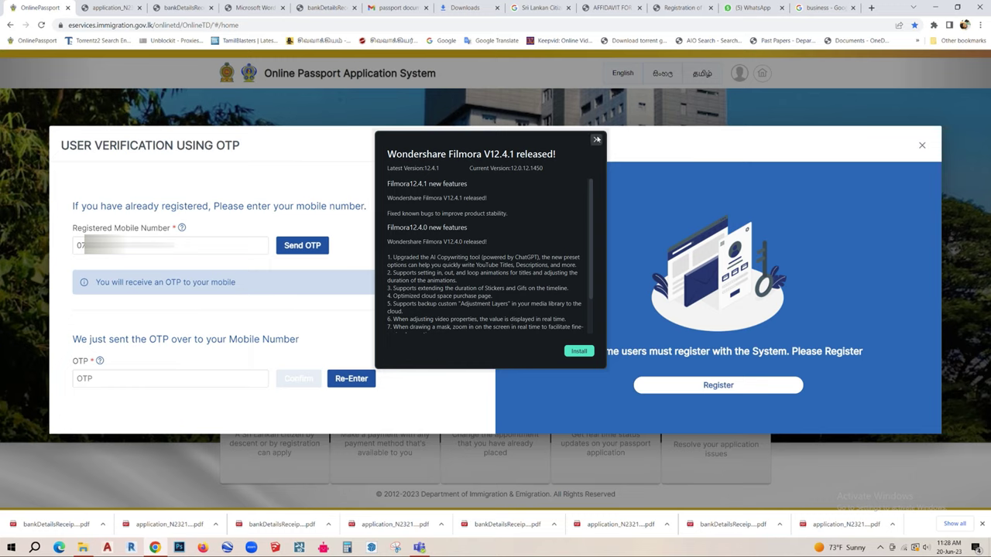
click(596, 139)
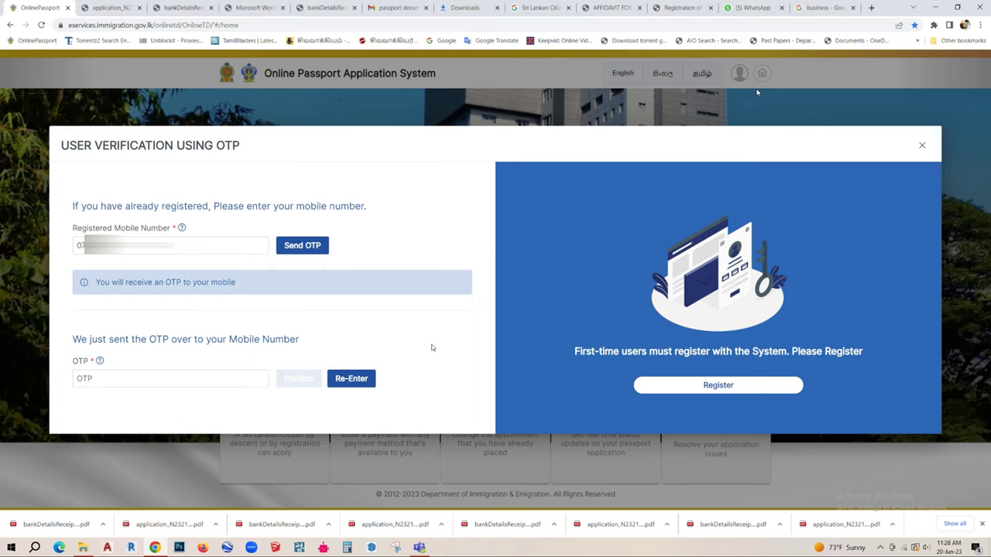
Enter the received one-time code and confirm it
click(168, 376)
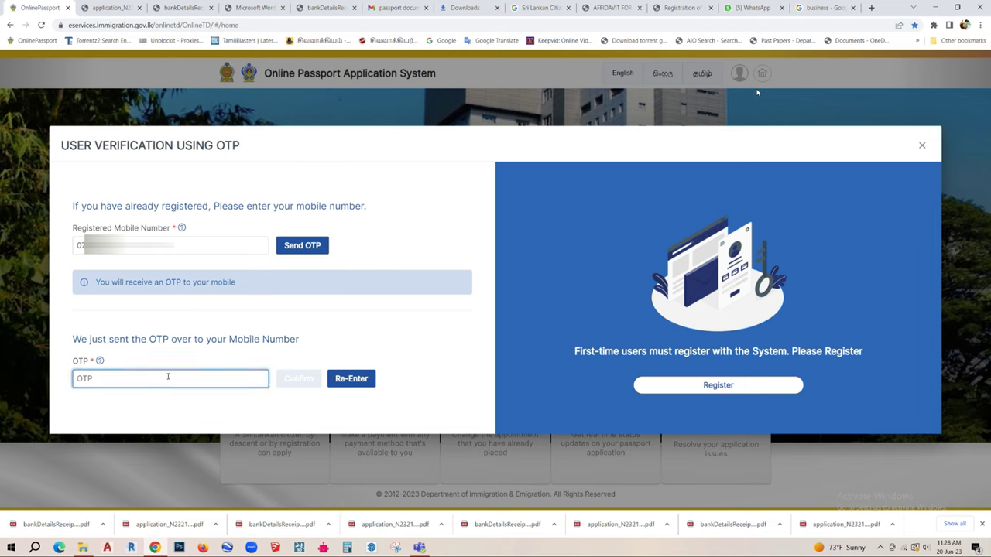
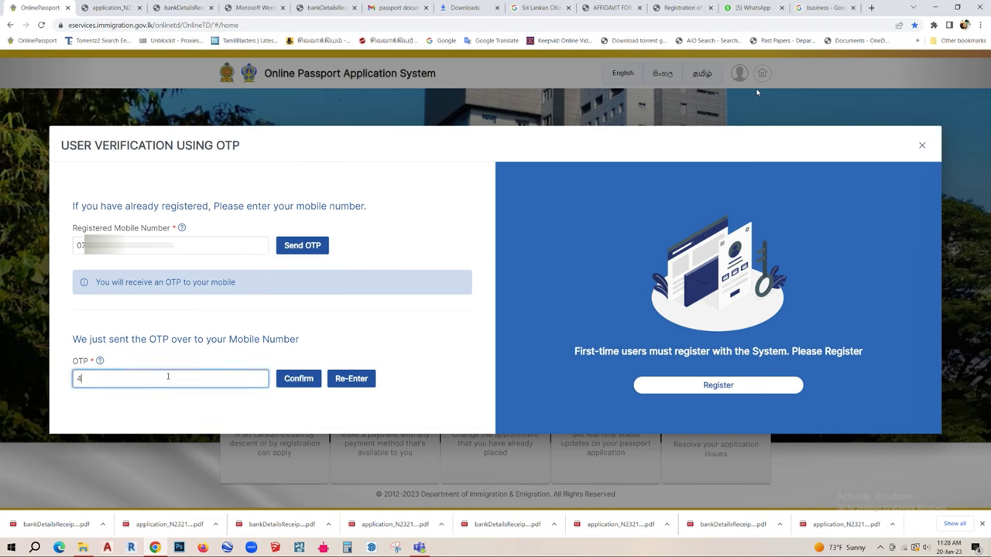
click(279, 381)
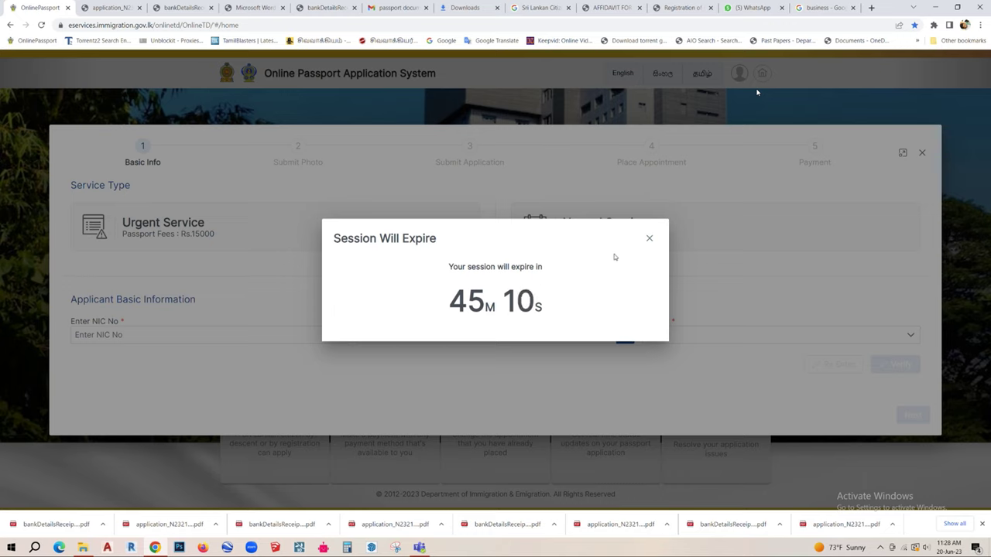
click(650, 239)
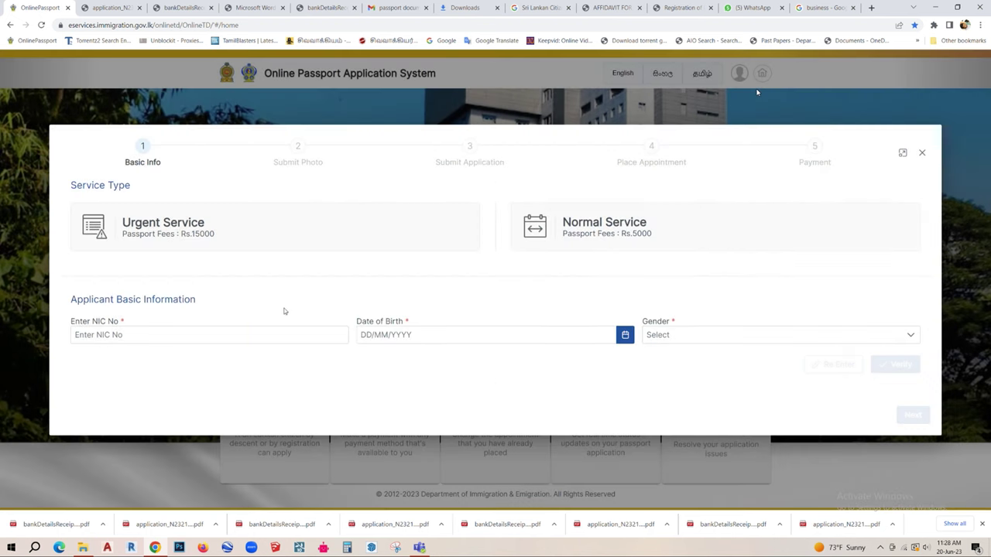
click(654, 236)
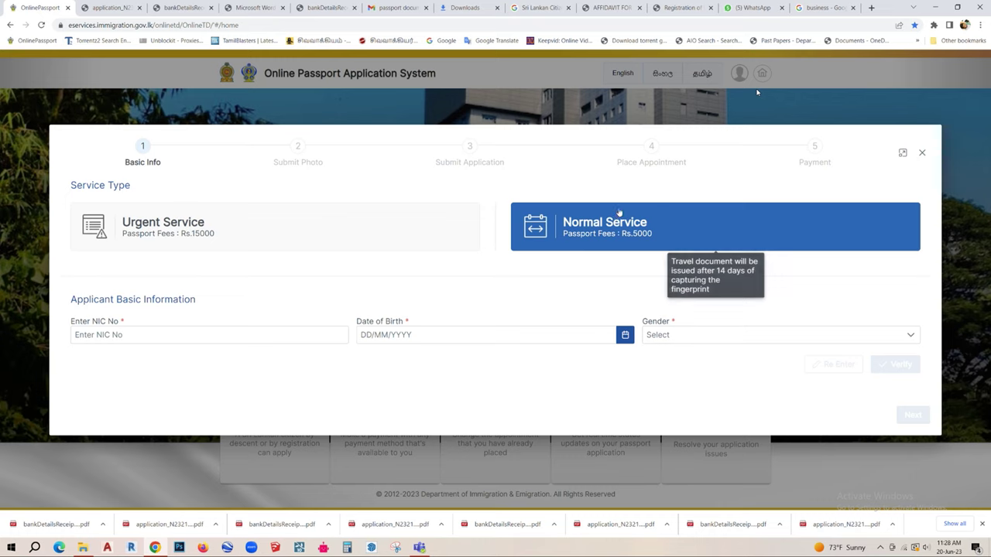
click(175, 335)
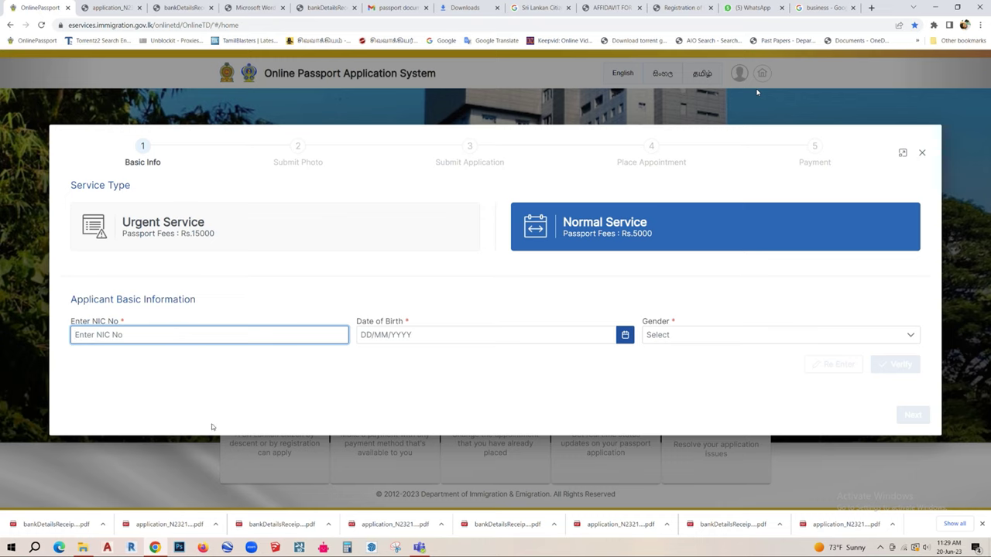
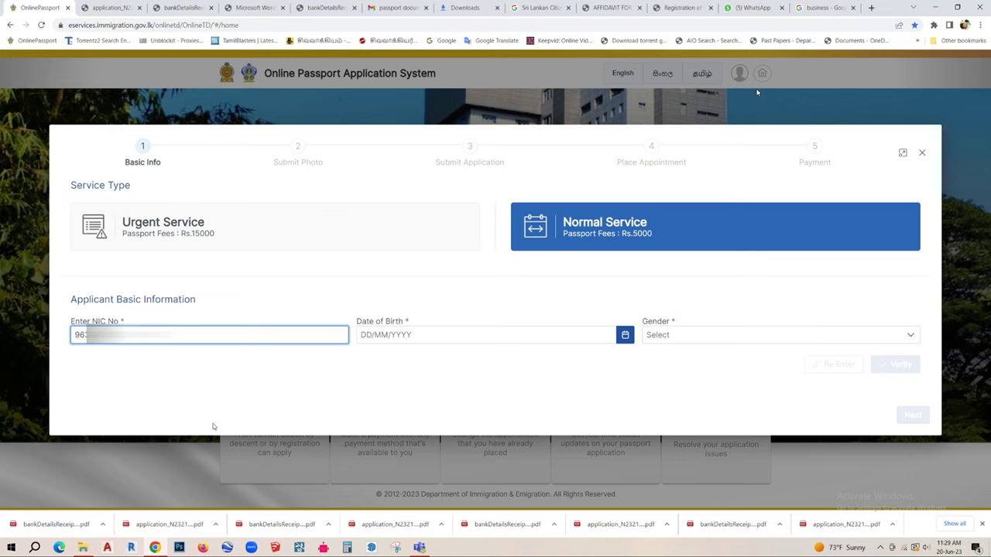
click(385, 335)
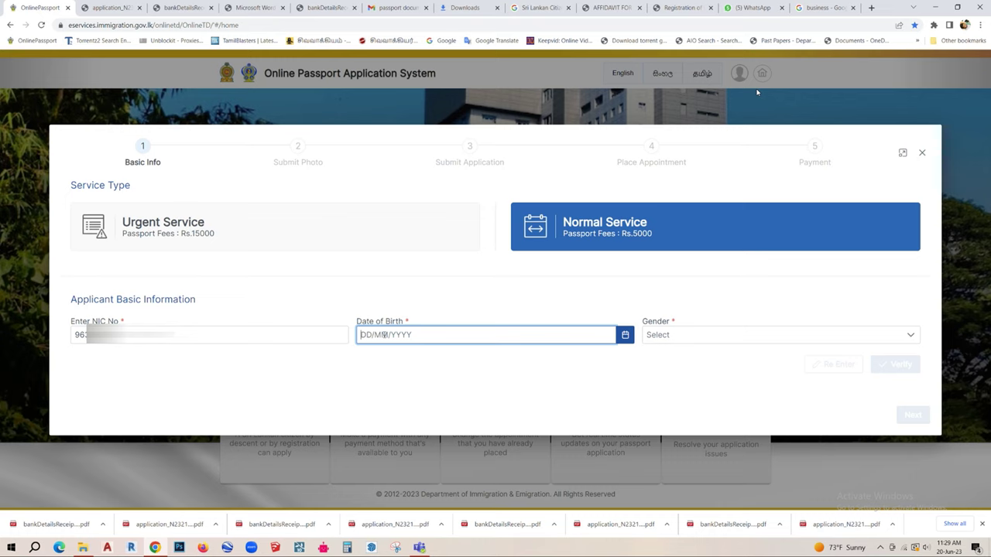
text(05/11/1996)
Set gender to Male, verify the basic details and continue to the photo step
click(720, 338)
click(694, 357)
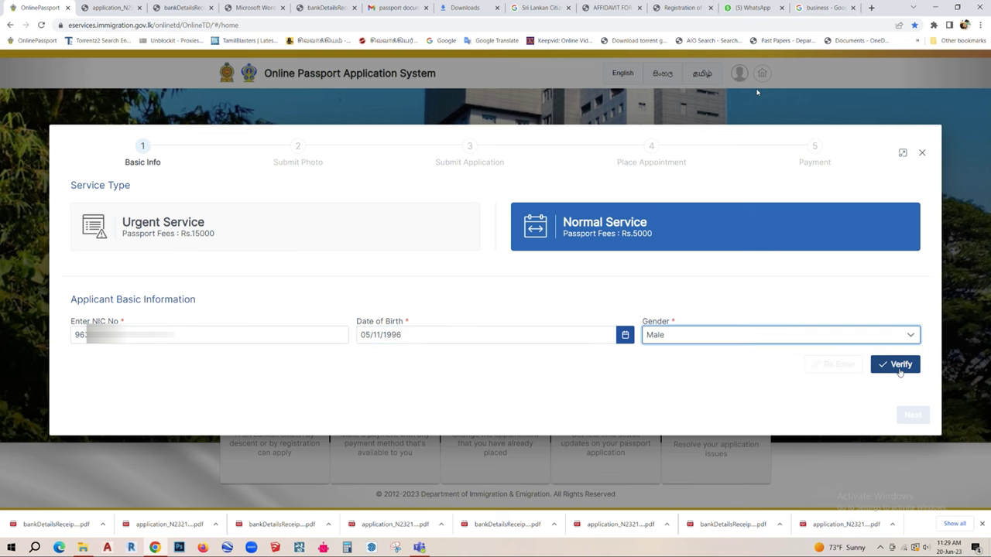
click(892, 363)
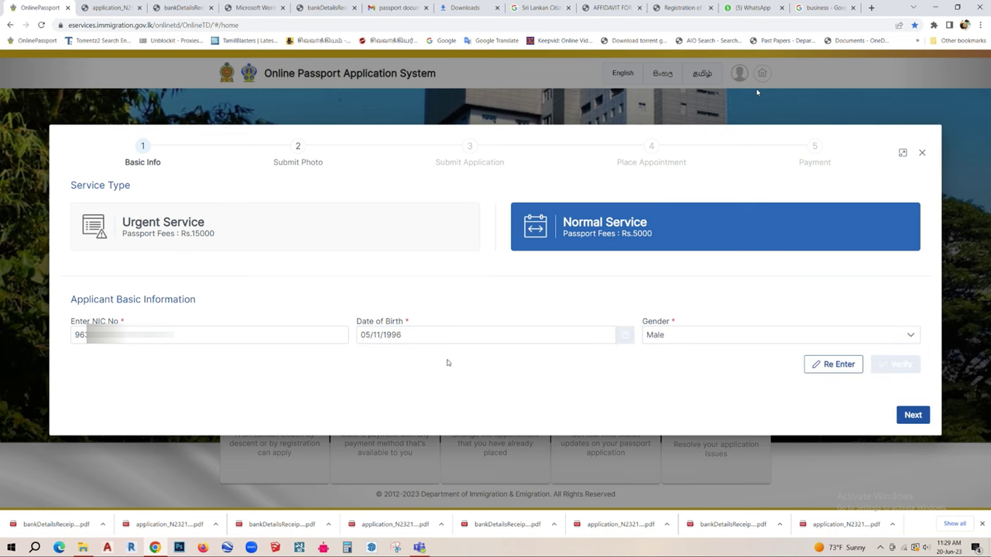
click(917, 420)
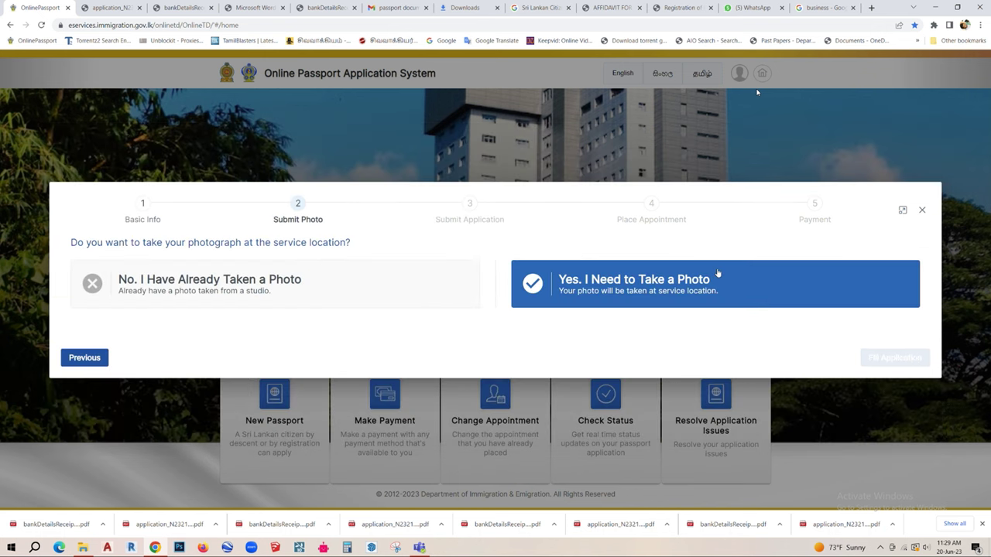
Choose 'No. I Have Already Taken a Photo', enter the acknowledgement number twice and load the photo
click(246, 272)
click(188, 330)
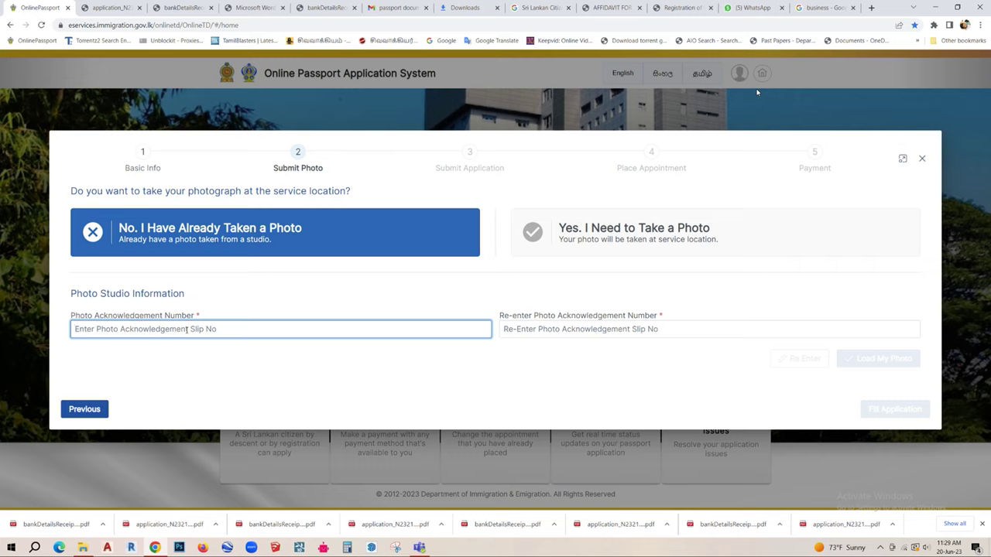
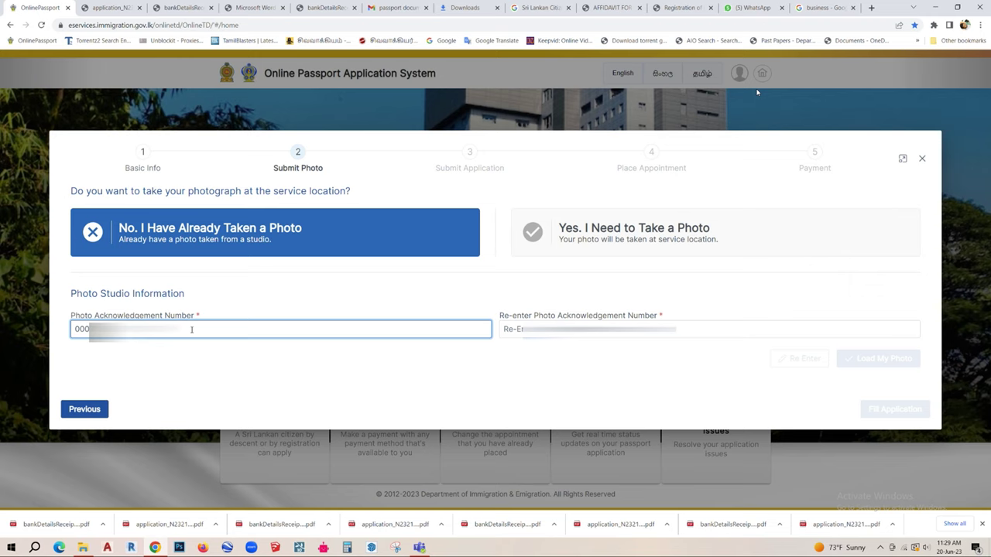
key(Tab)
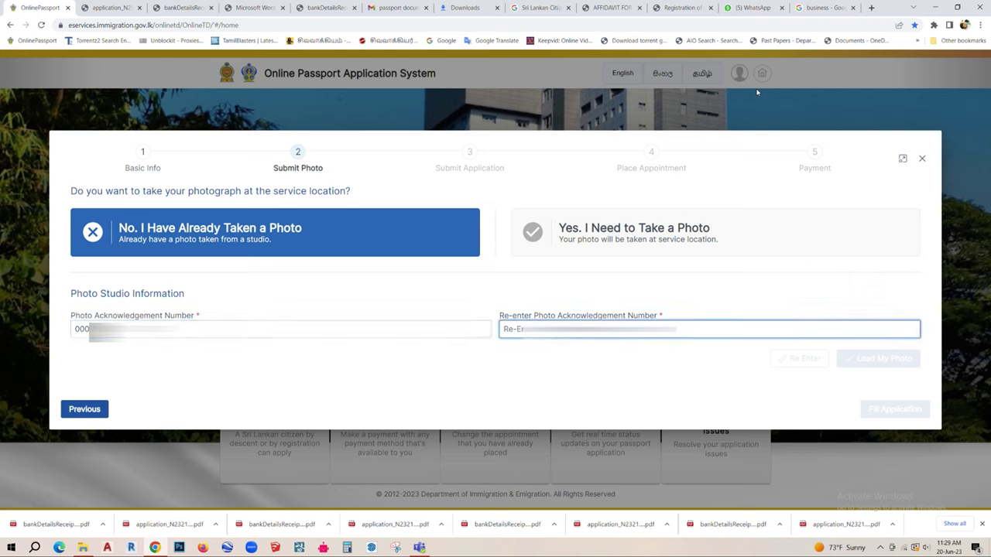
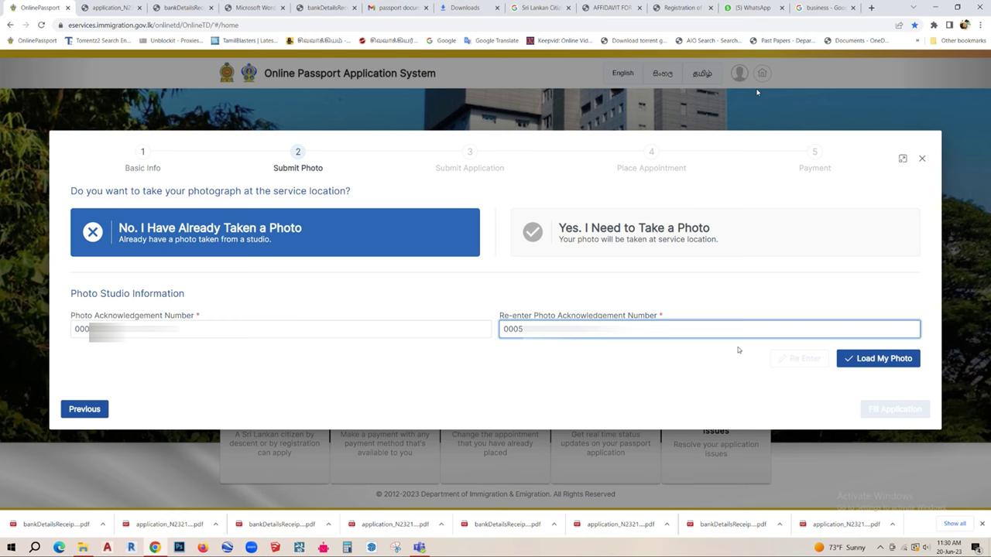
click(845, 361)
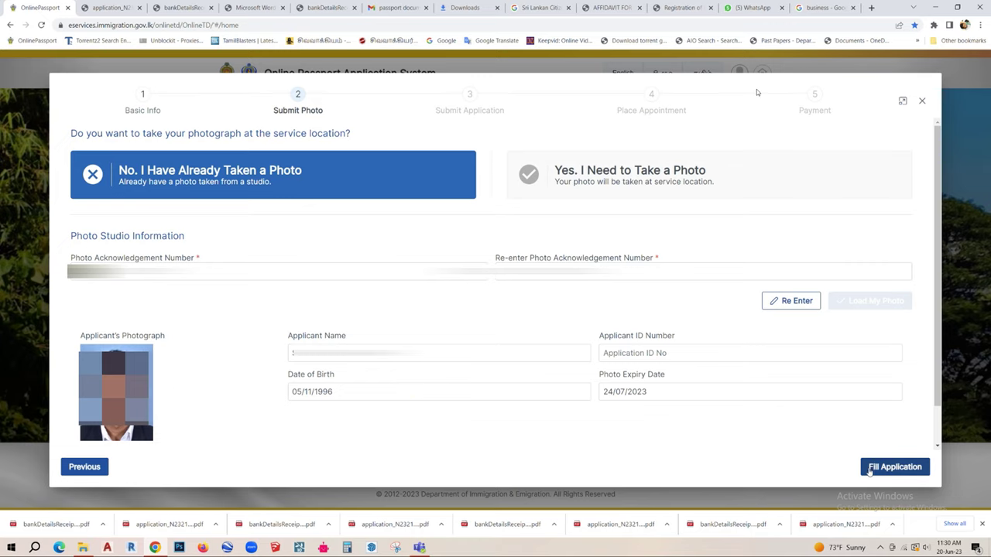
Open the full application form and fill in the applicant's surname and other names
click(874, 468)
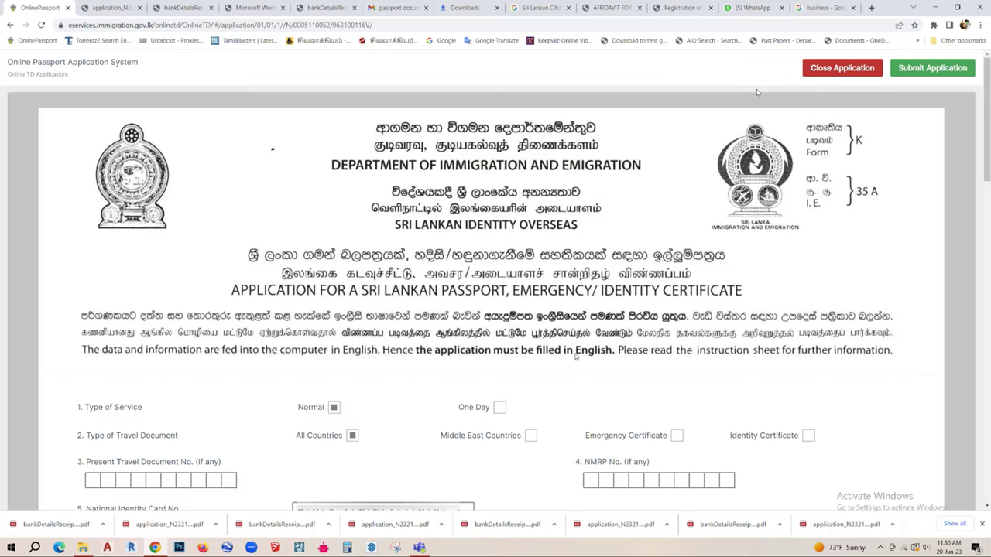
scroll(756, 90, down, 2)
scroll(756, 89, down, 1)
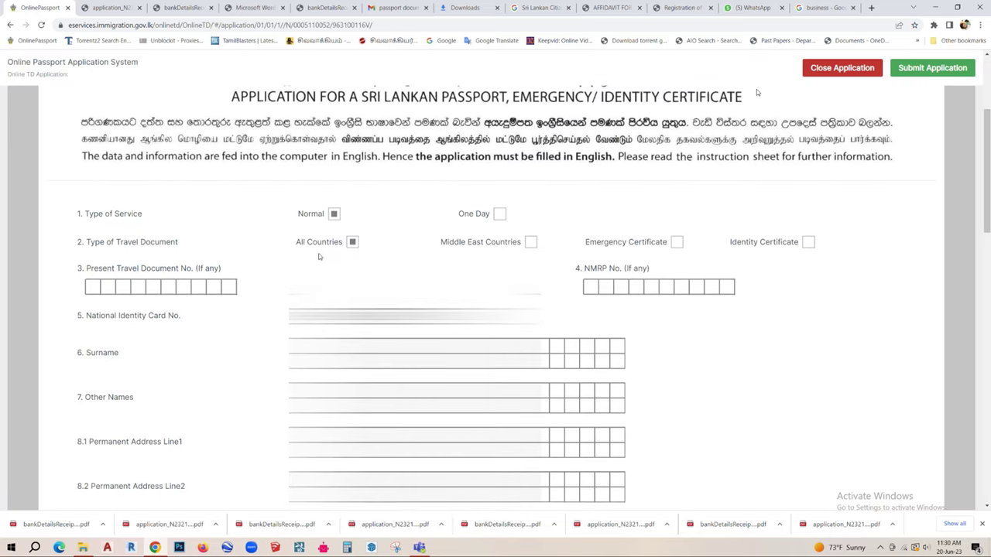
scroll(756, 89, down, 2)
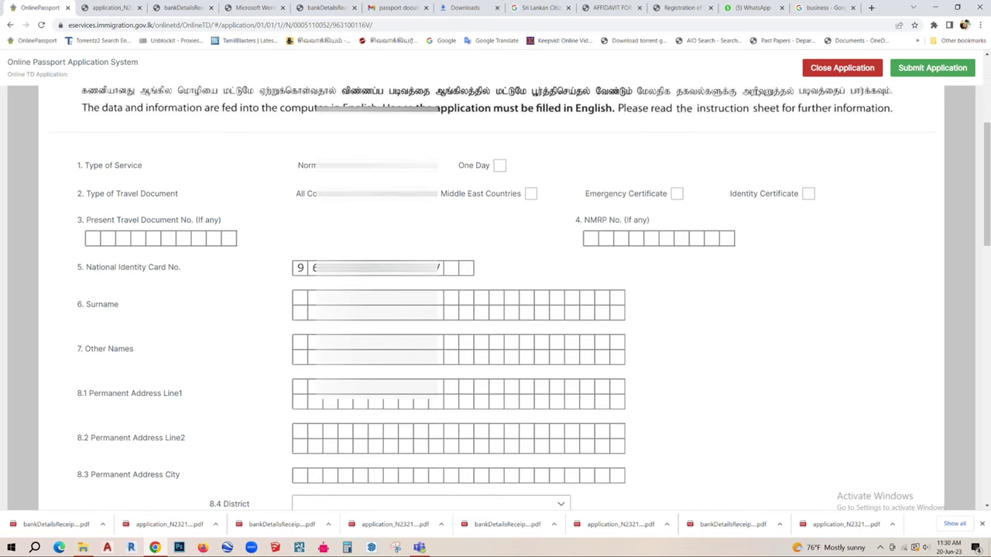
click(313, 201)
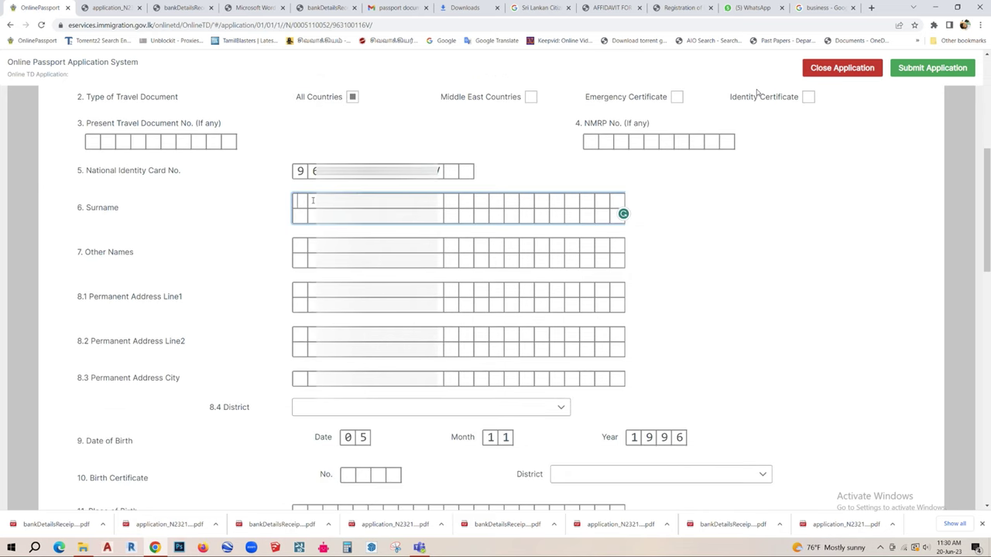
text(SF)
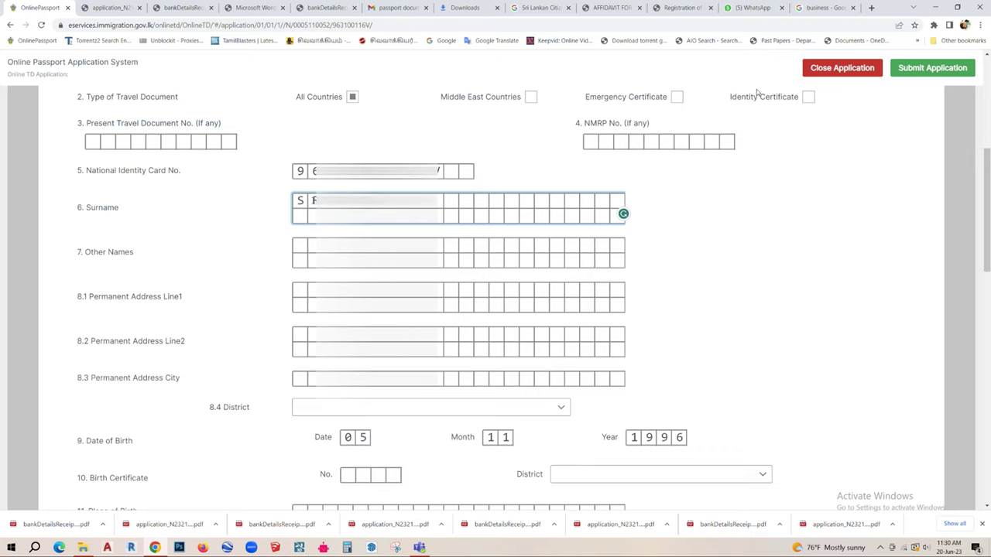
key(Tab)
text(HA)
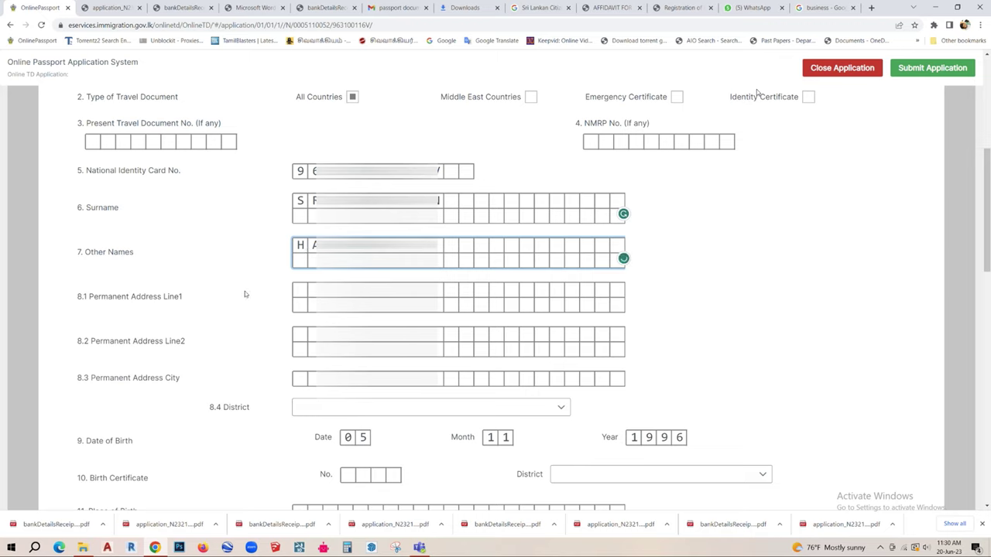
Enter both permanent address lines and the city, then search 'mata' in the district list
click(305, 287)
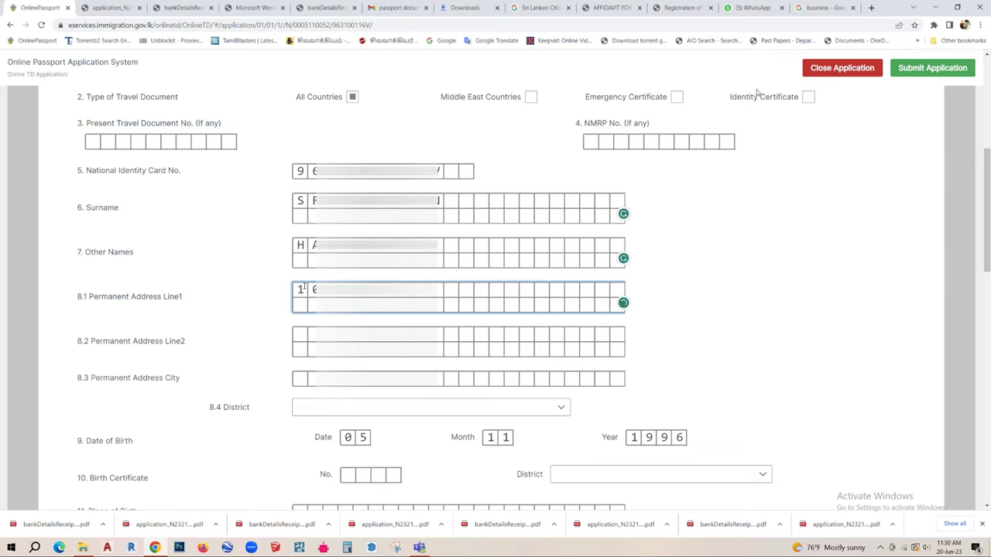
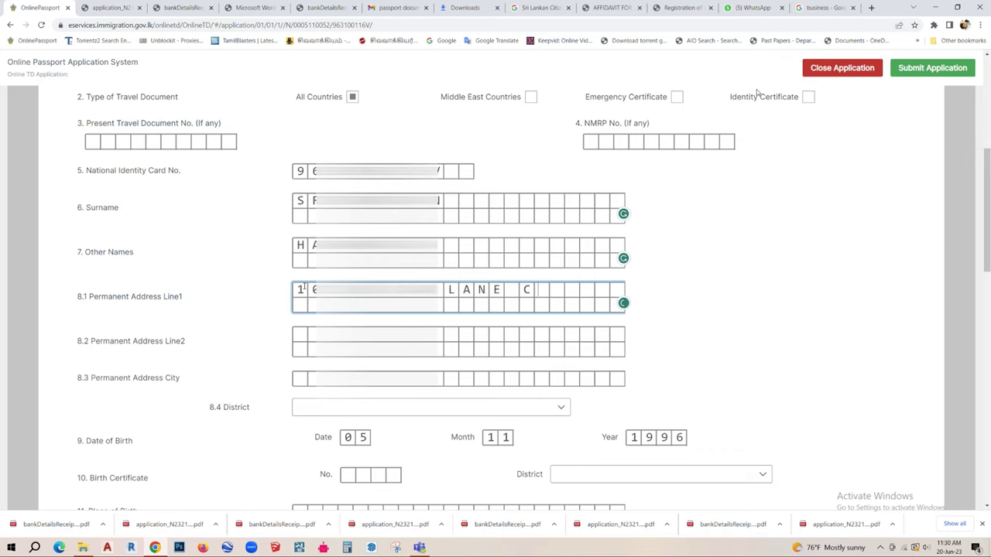
click(306, 335)
text(KA)
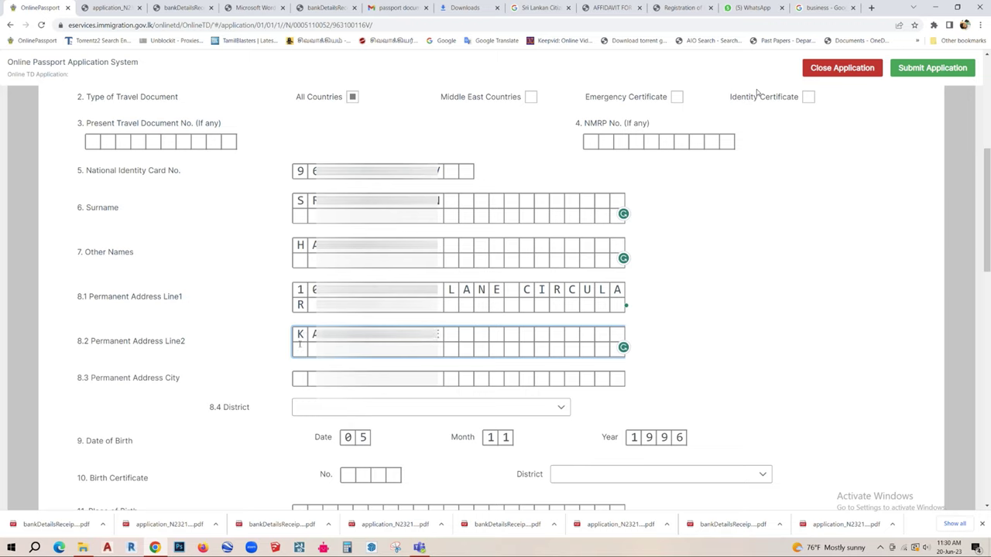
click(296, 379)
text(MA)
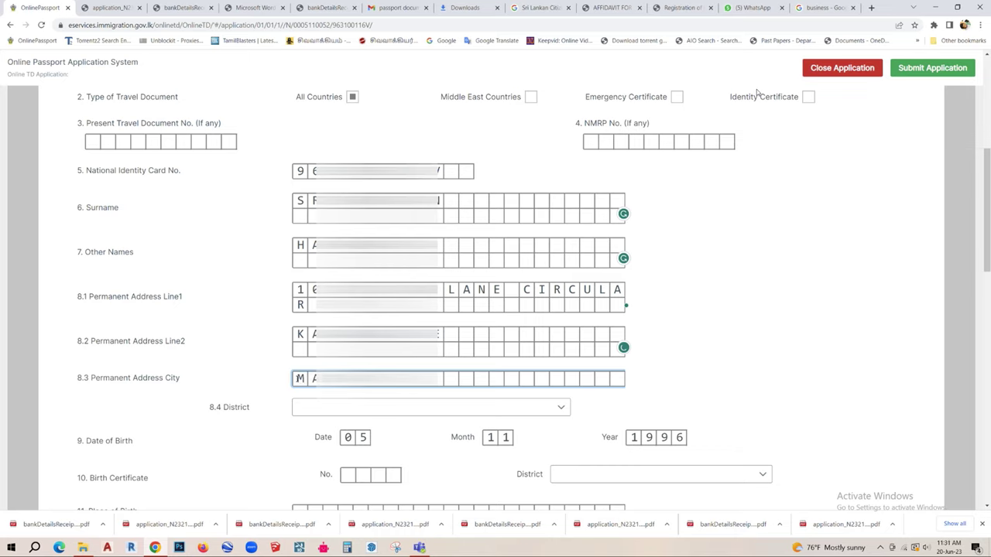
click(308, 409)
text(mata)
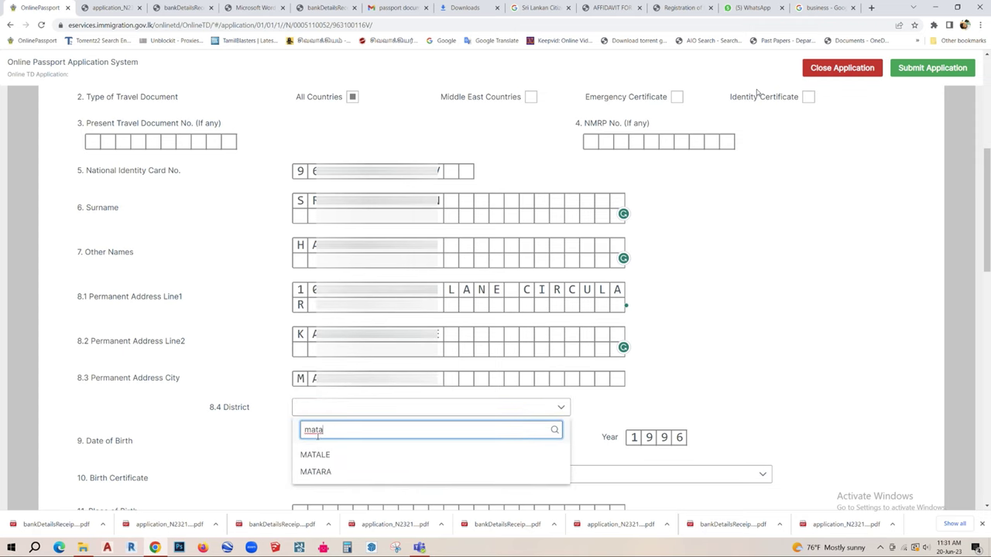
Set the address district to MATALE and enter the birth certificate number
click(312, 455)
scroll(341, 386, down, 3)
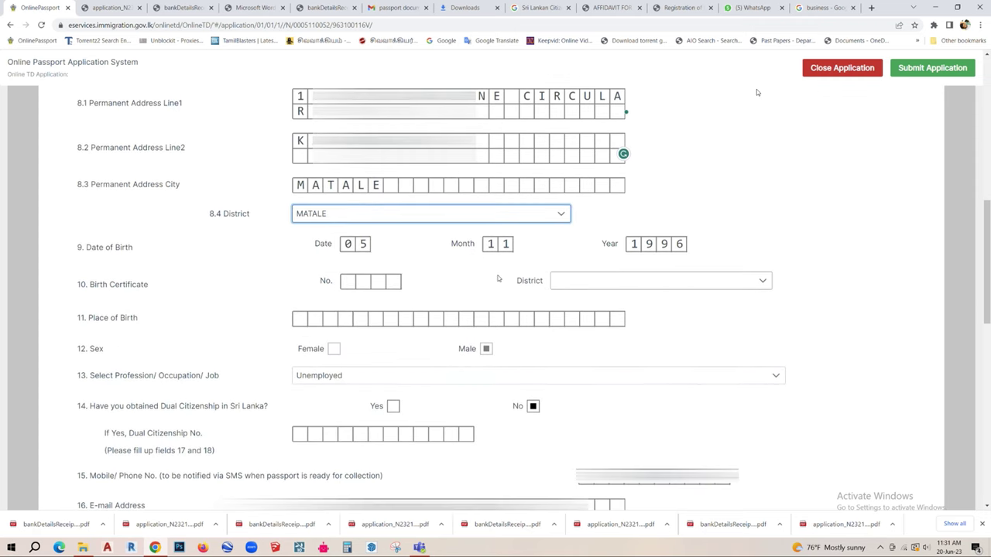
click(420, 274)
key(Tab)
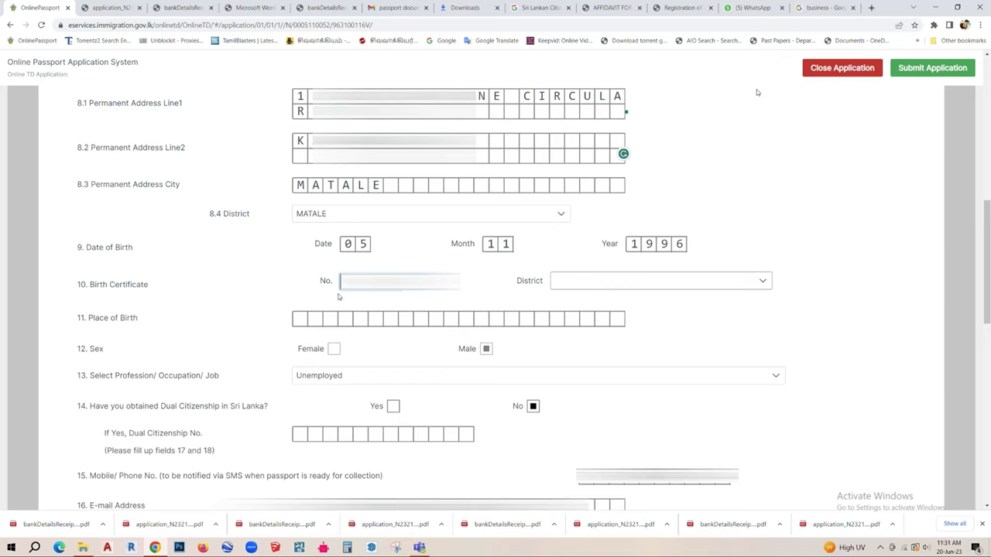
Set the birth certificate district and the place of birth both to MATALE
click(594, 284)
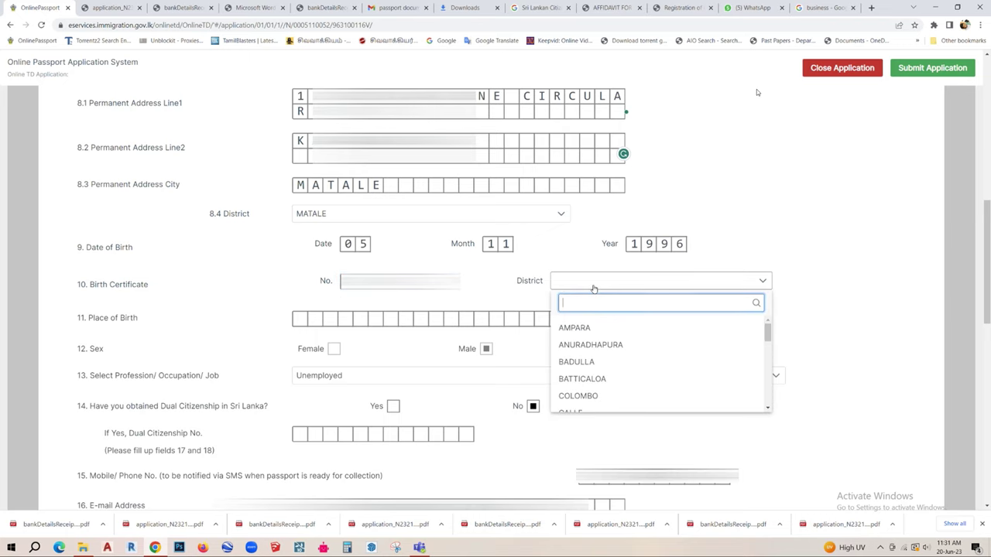
text(mata)
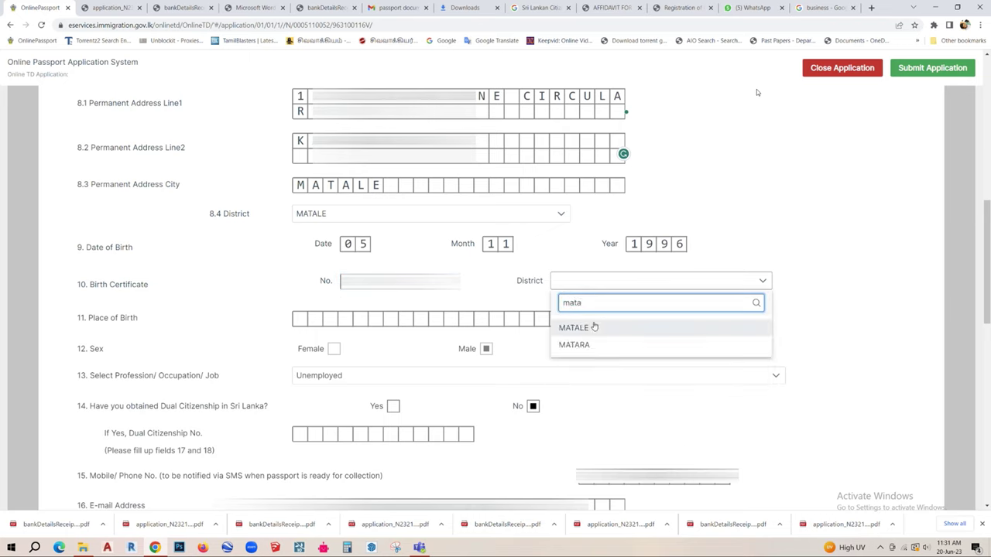
click(594, 326)
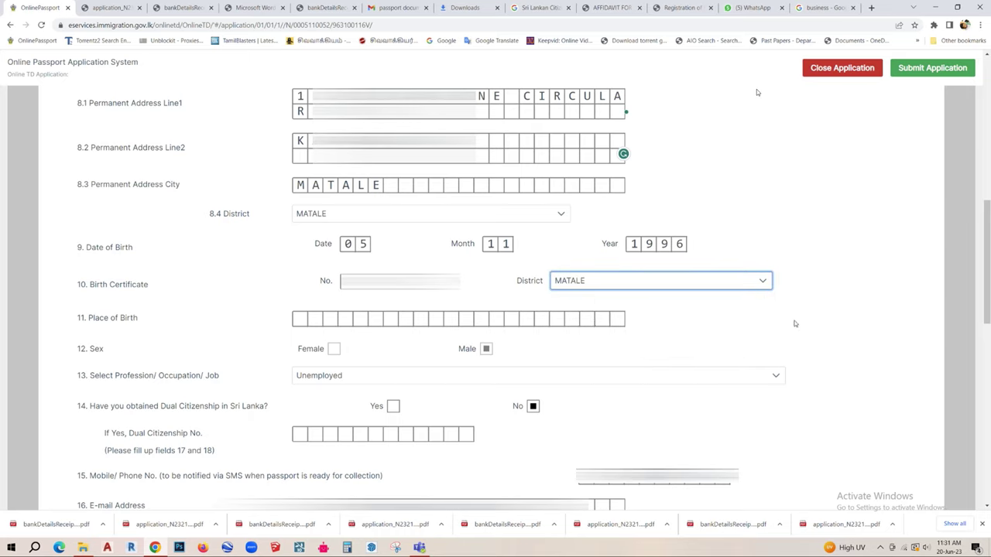
click(408, 308)
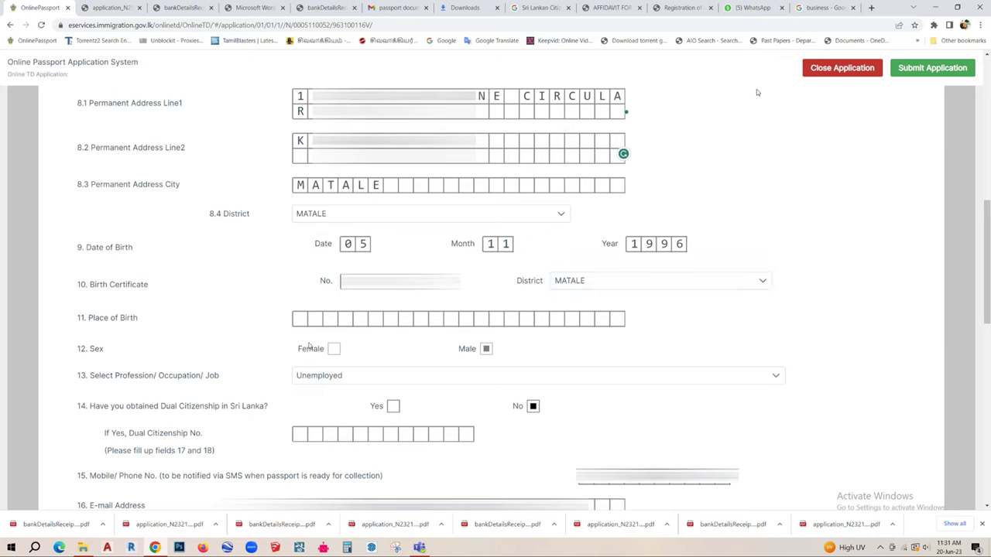
click(301, 318)
text(MATALE)
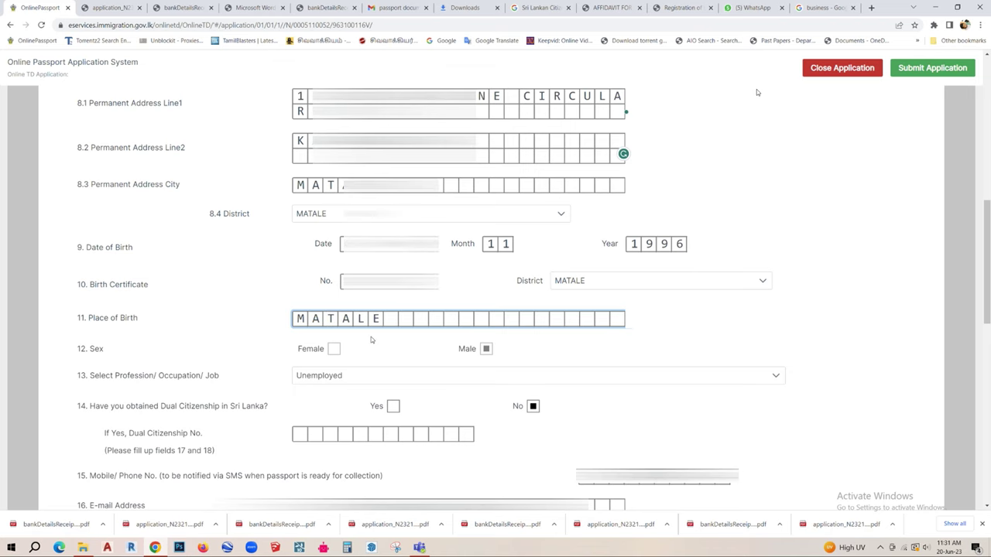
scroll(397, 346, down, 1)
click(361, 280)
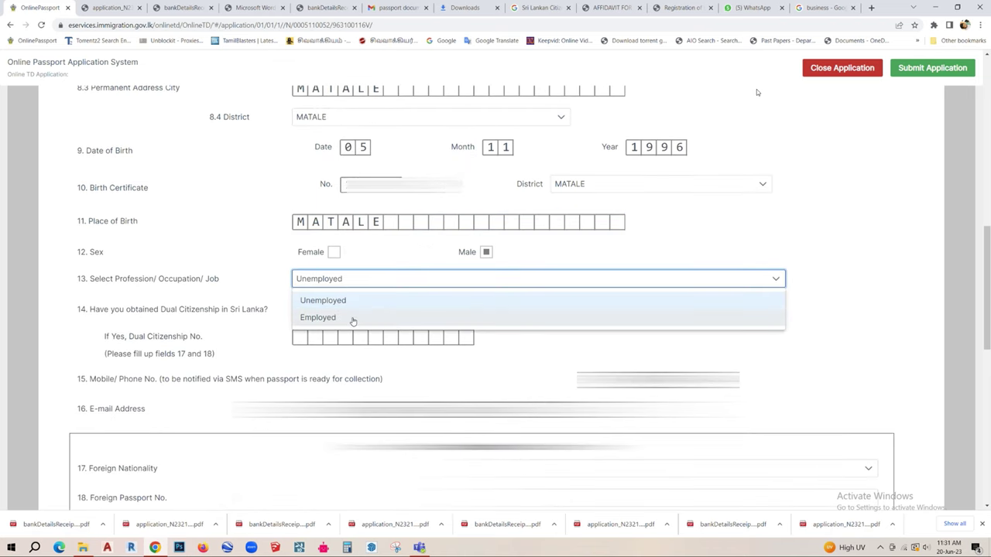
Mark the applicant as Employed with the profession INTERIOR DESIGNER
click(354, 319)
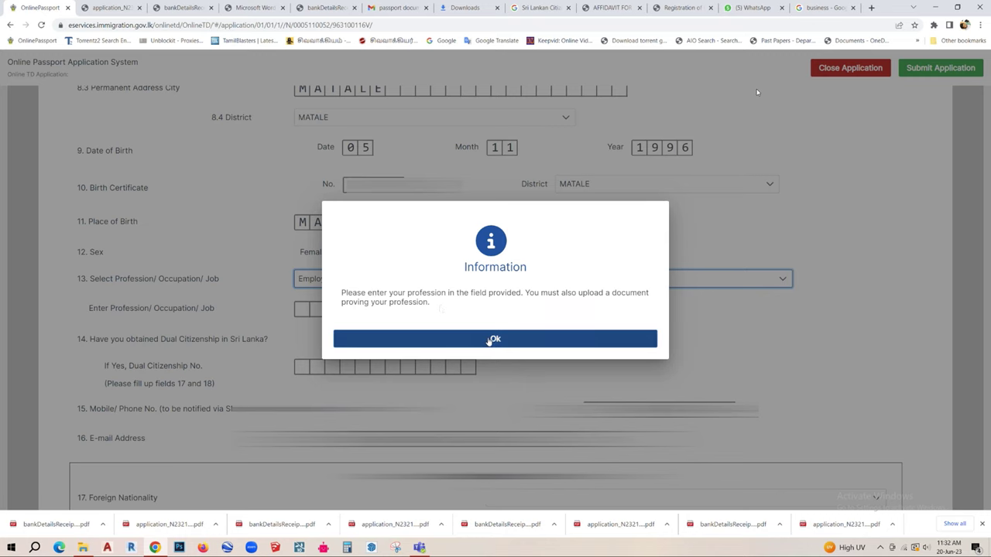
click(488, 340)
scroll(176, 239, down, 1)
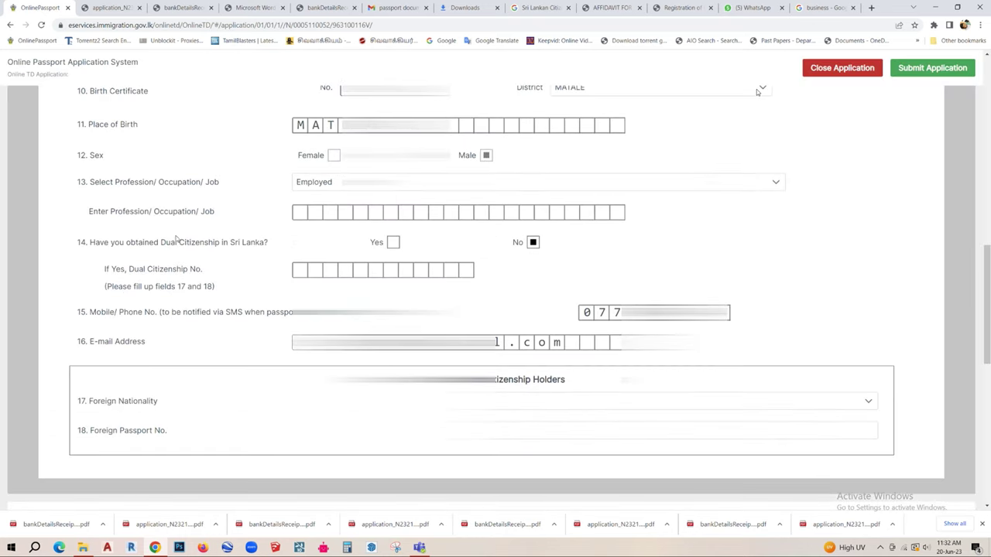
click(304, 214)
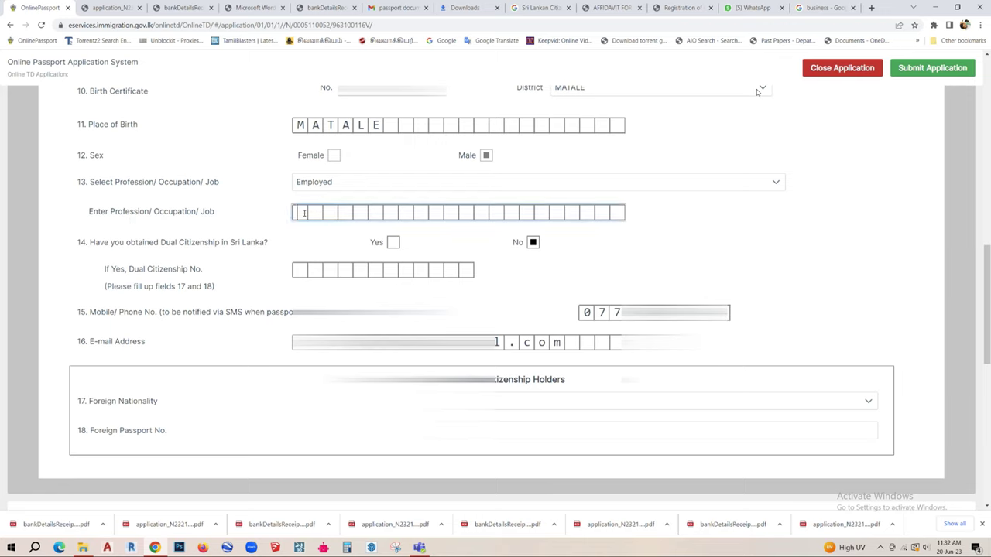
text(INTERIOR DESI)
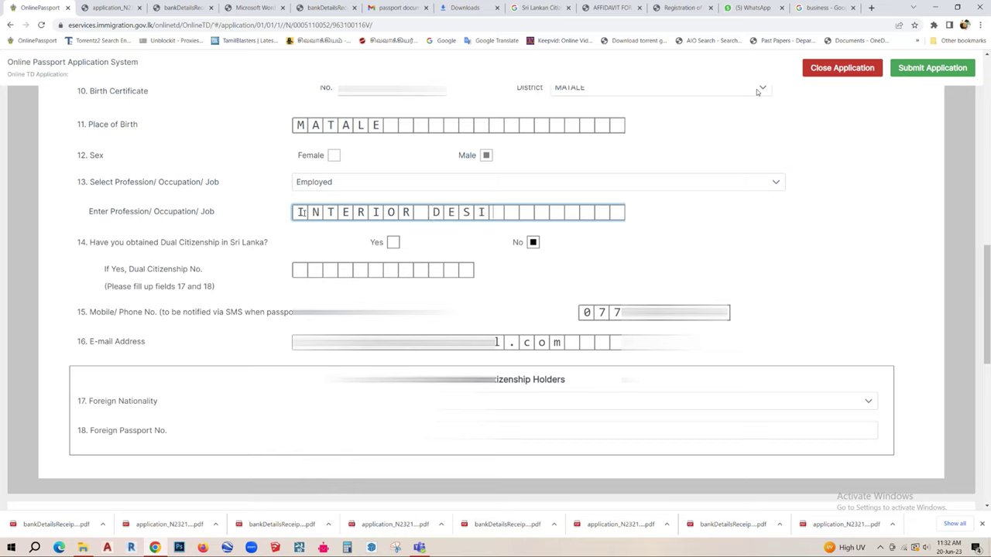
text(GNER)
Clear the existing e-mail address from the E-mail field
key(Tab)
key(ctrl+a)
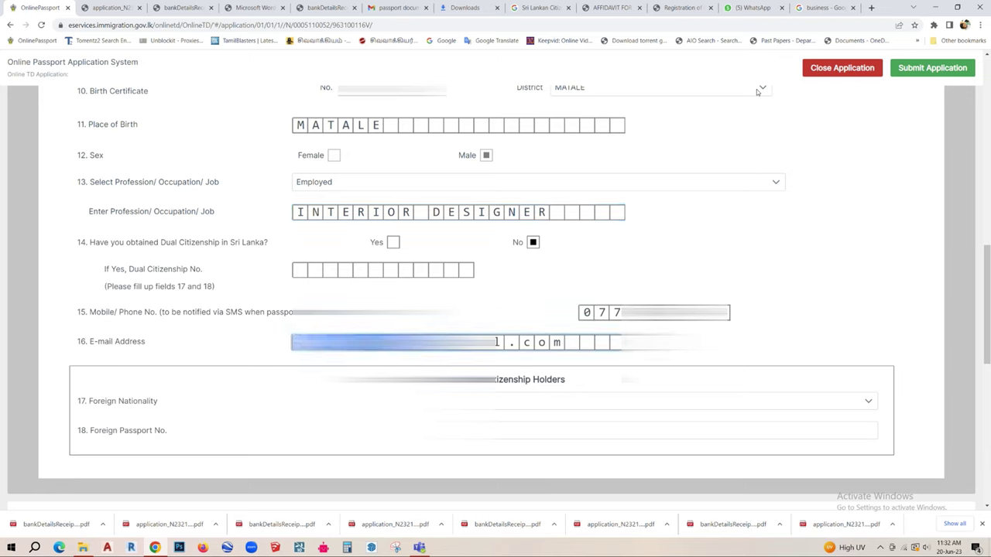
key(BackSpace)
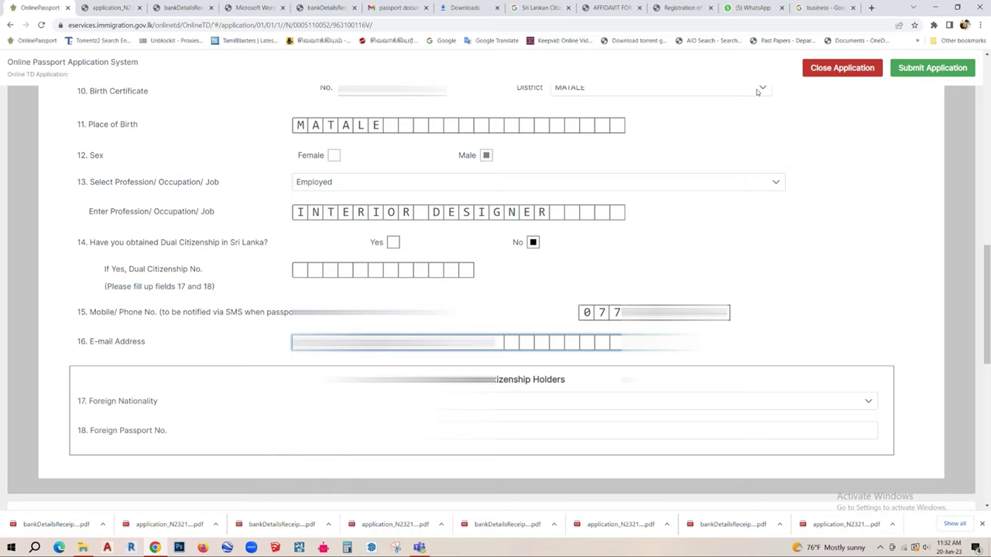
text(m)
key(BackSpace)
text(om)
key(BackSpace)
key(BackSpace)
text(m)
key(BackSpace)
key(BackSpace)
text(m)
key(BackSpace)
text(l.com)
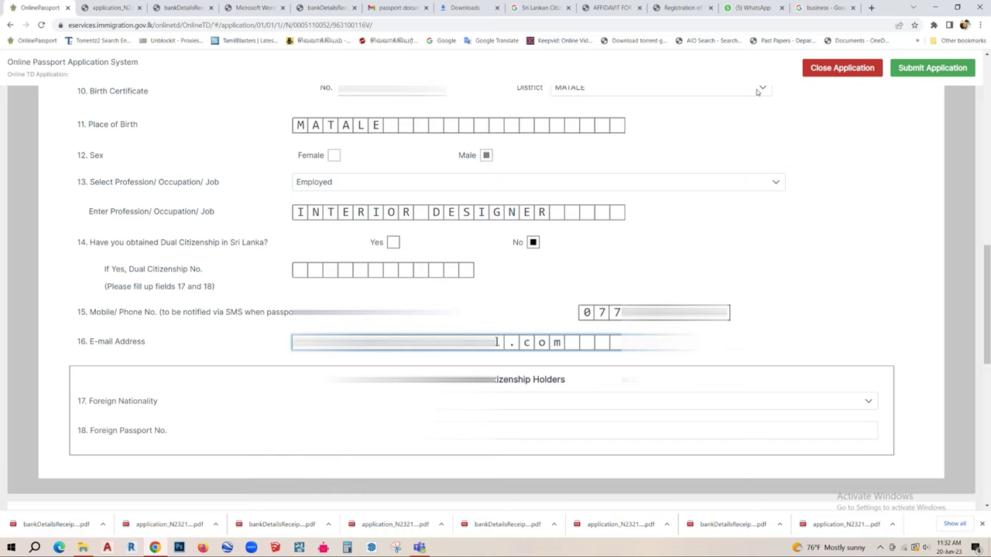
key(BackSpace)
key(BackSpace)
key(BackSpace)
key(BackSpace)
key(BackSpace)
text(@gmail.com)
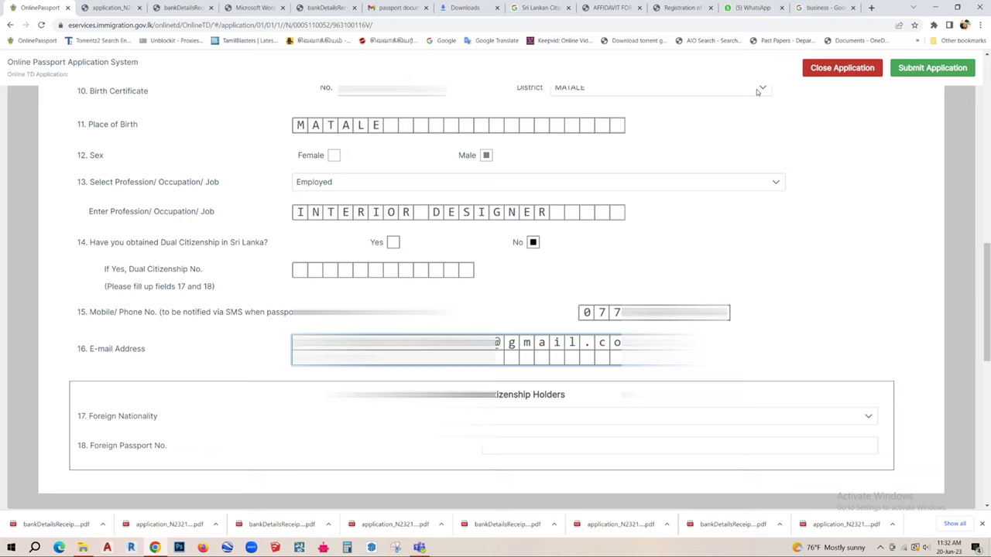
Upload the NIC front page image from the PASSPORT APPLICATION folder
scroll(757, 92, down, 1)
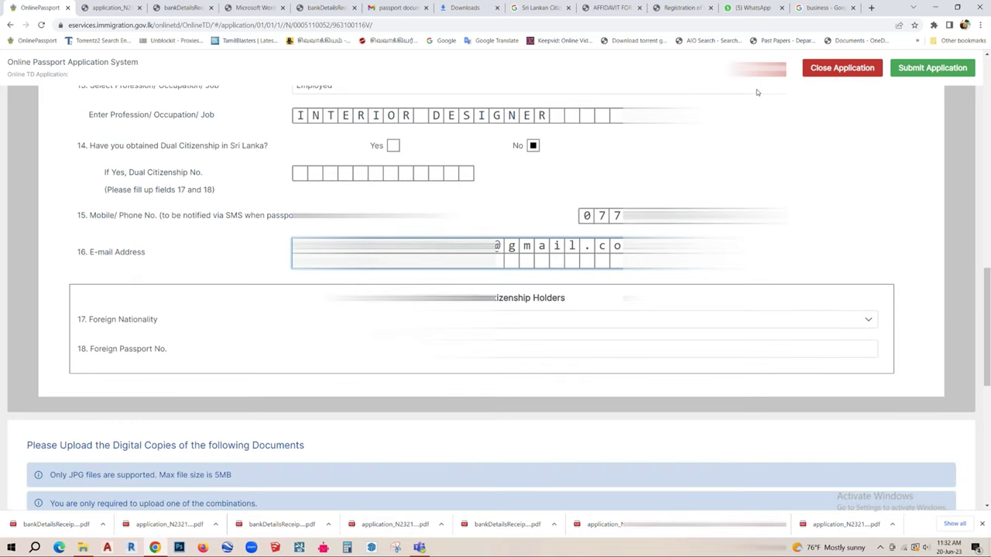
scroll(757, 92, down, 3)
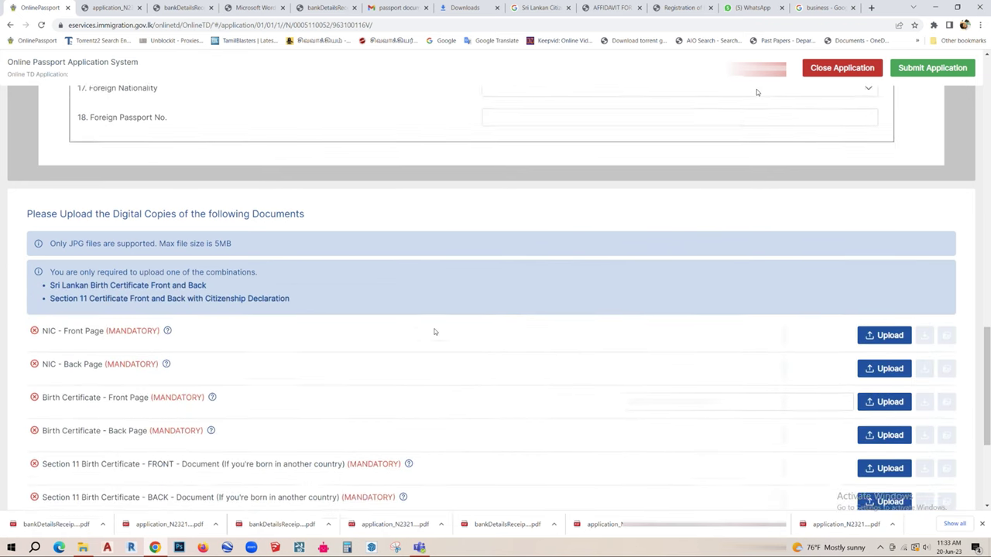
scroll(434, 332, down, 1)
scroll(413, 332, up, 1)
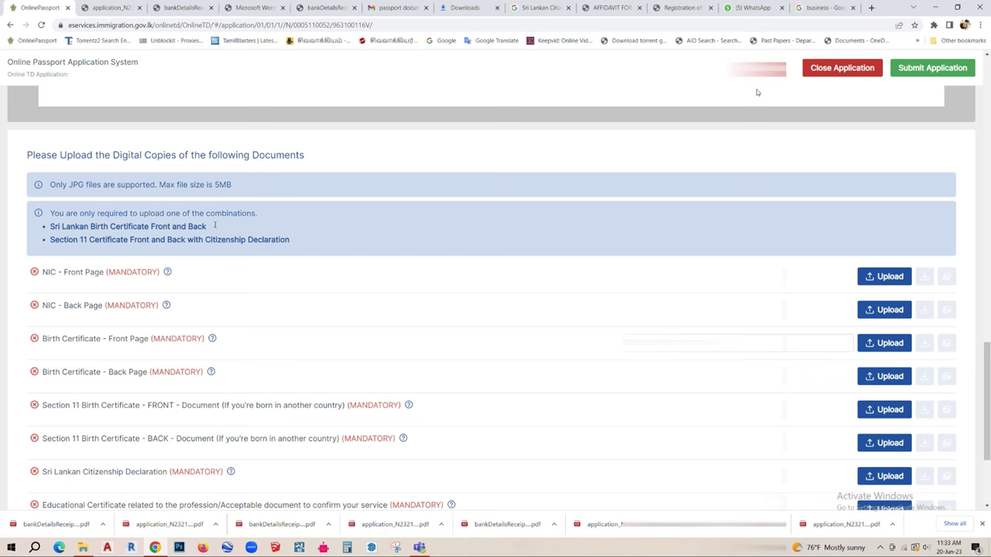
scroll(353, 224, up, 1)
scroll(34, 360, down, 2)
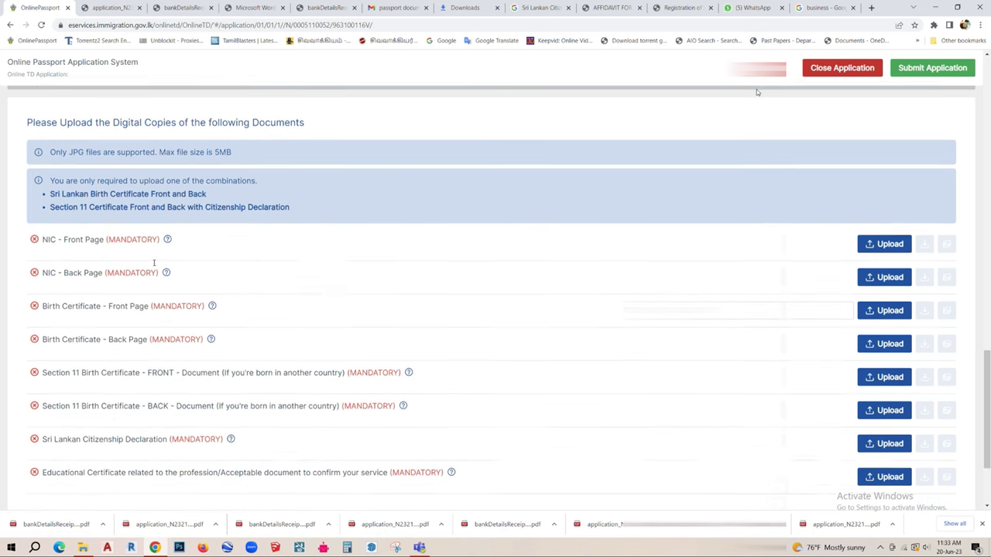
click(884, 179)
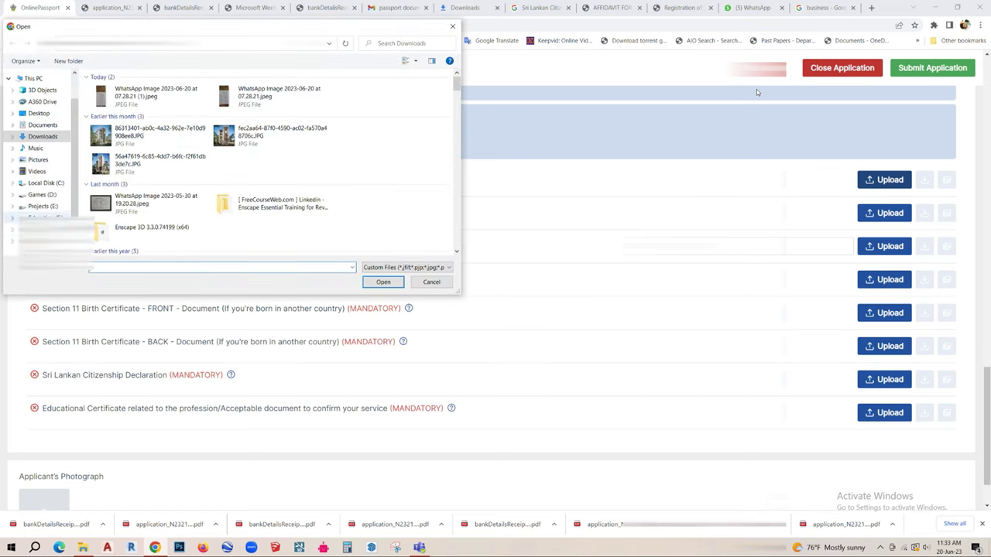
click(47, 241)
double_click(124, 142)
double_click(155, 121)
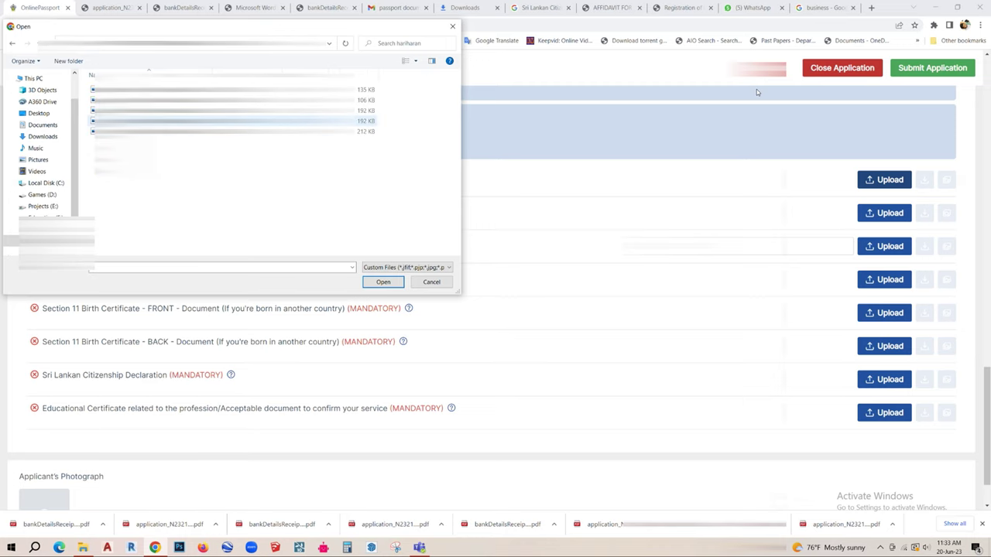
click(405, 60)
click(402, 84)
key(Return)
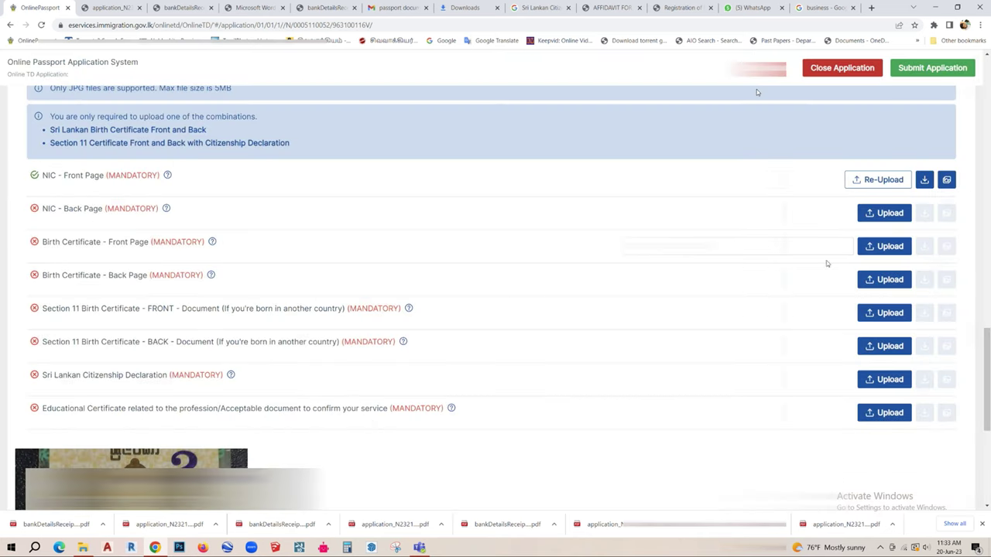
Upload the WhatsApp 20.14.45 image as the NIC back page
click(890, 217)
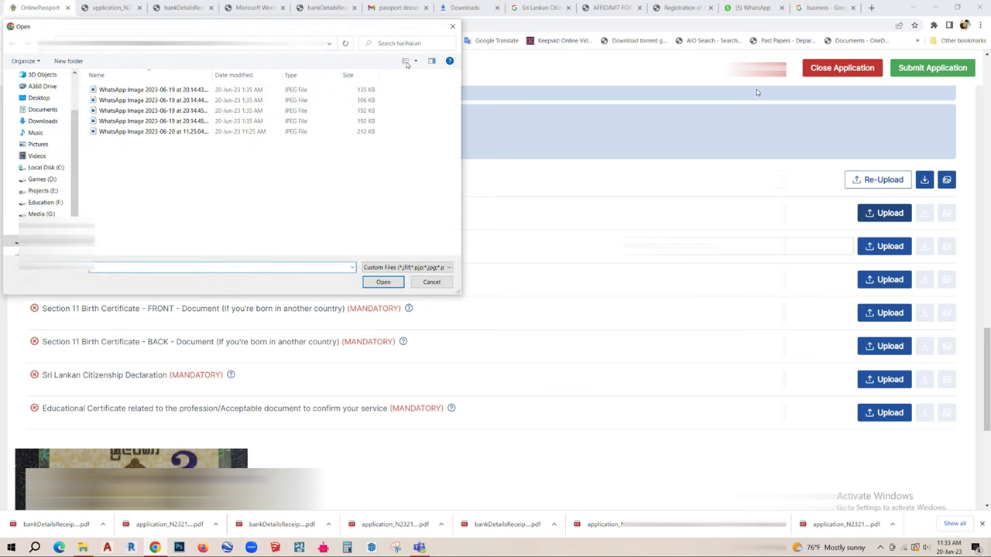
click(405, 60)
double_click(152, 121)
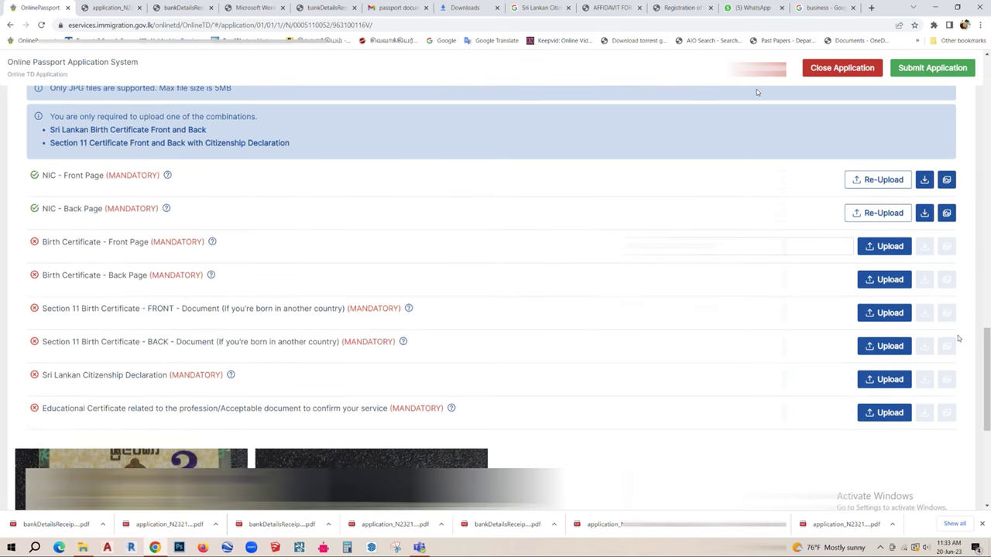
Upload the Birth Certificate front and back images, and the 2023-06-20 image as the educational certificate
click(889, 248)
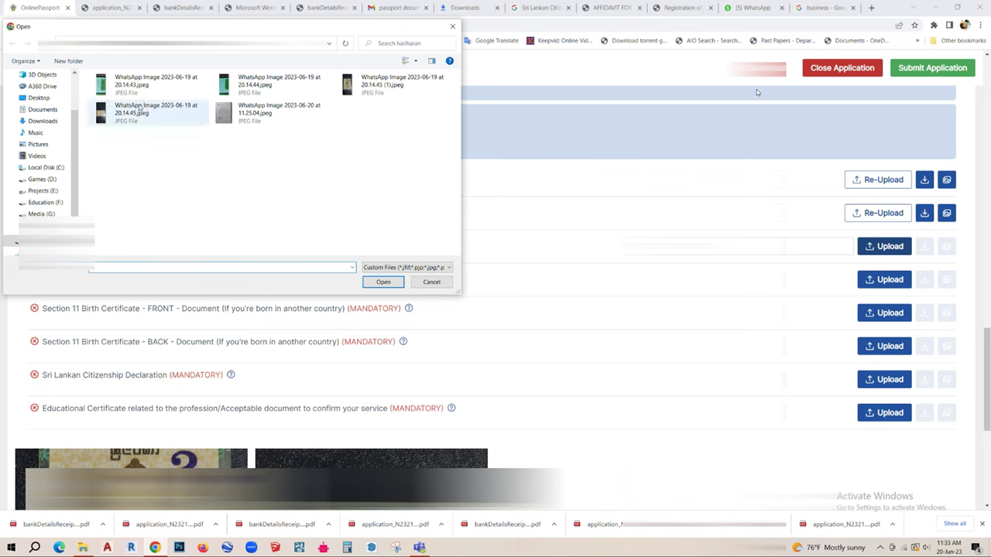
double_click(264, 82)
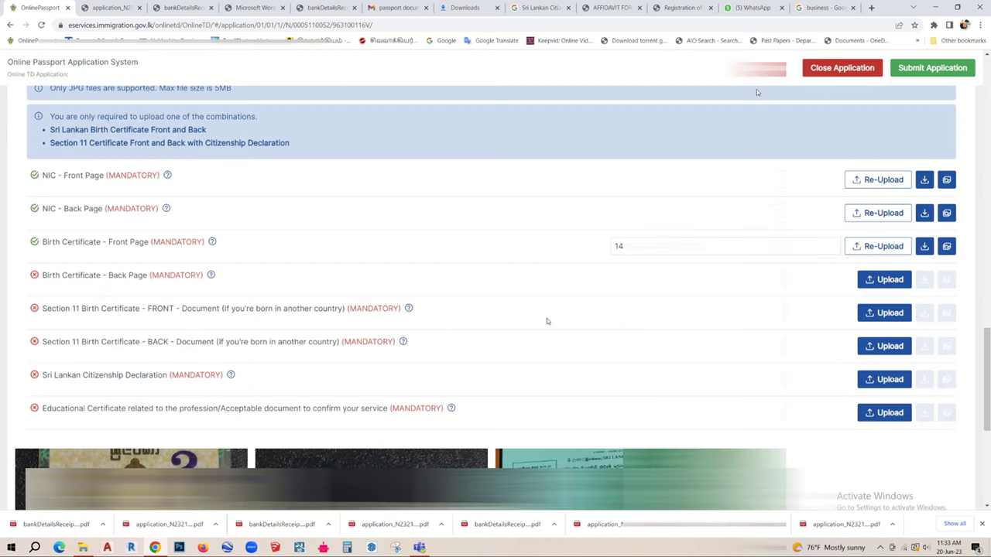
click(885, 280)
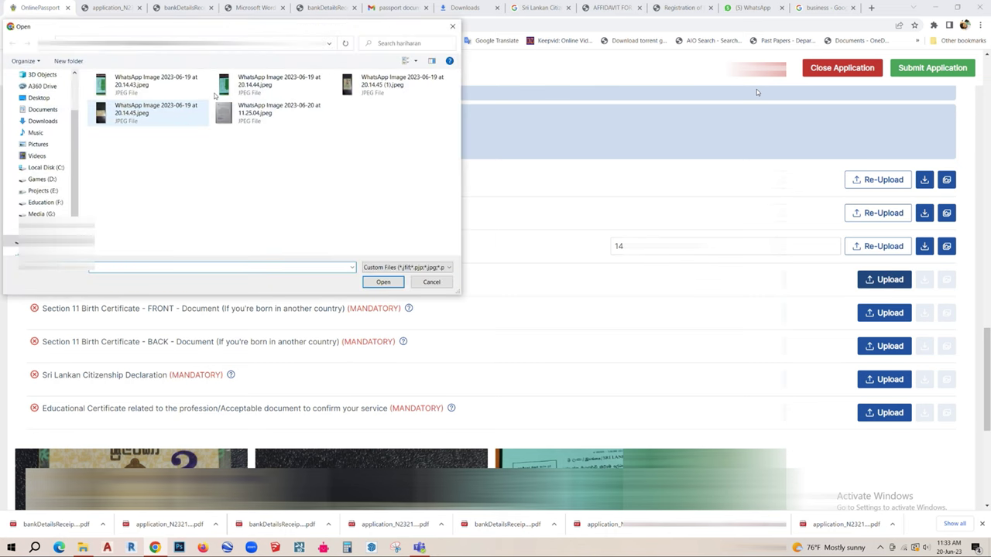
double_click(155, 81)
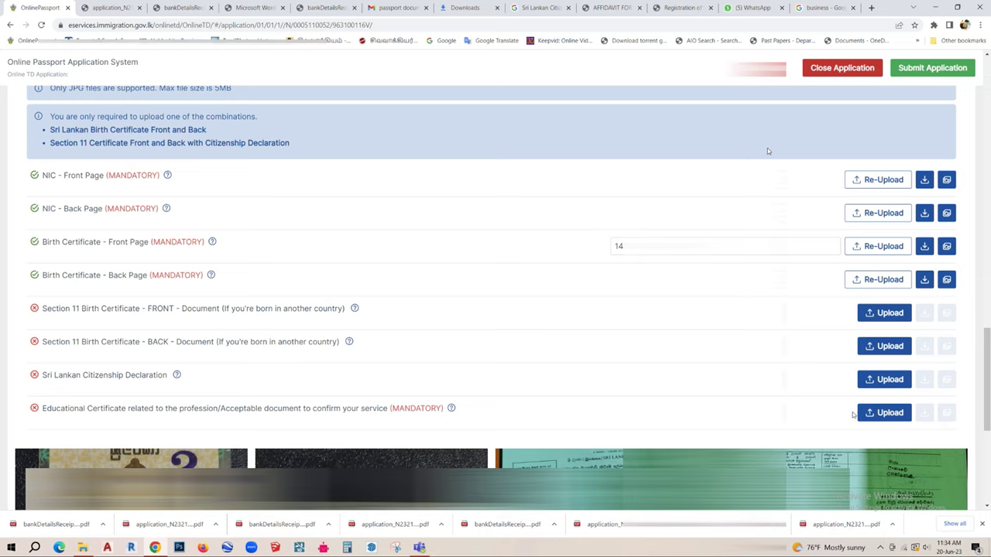
click(874, 415)
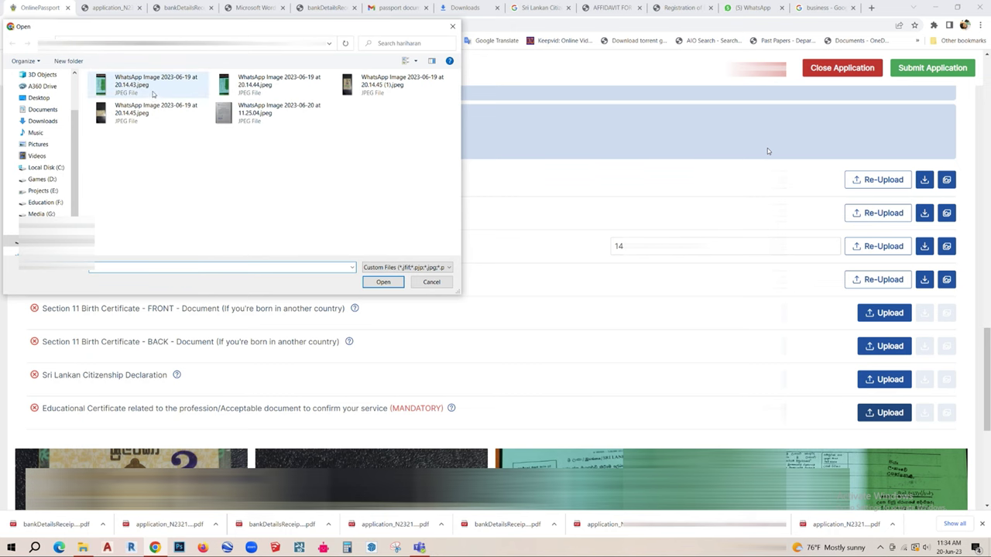
click(271, 112)
click(376, 281)
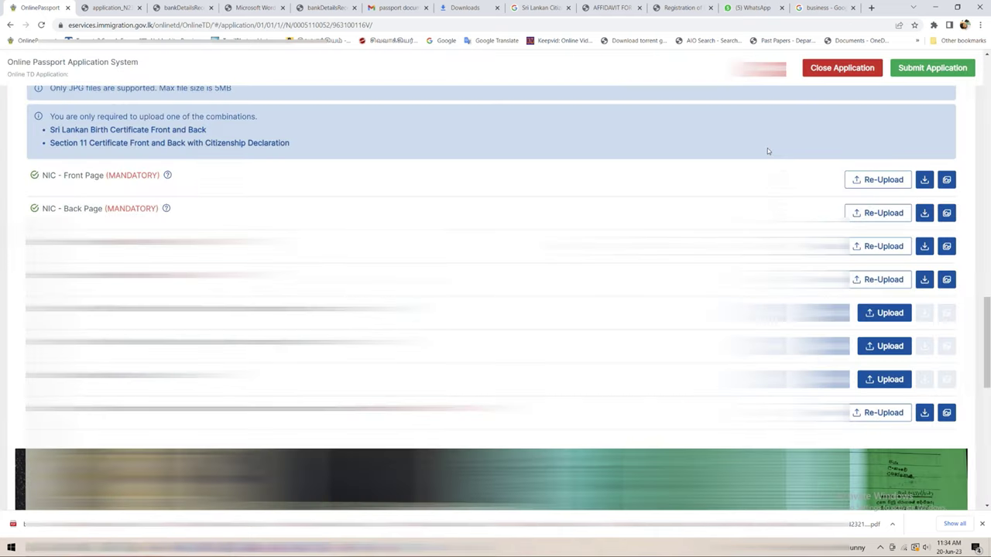
scroll(767, 151, down, 10)
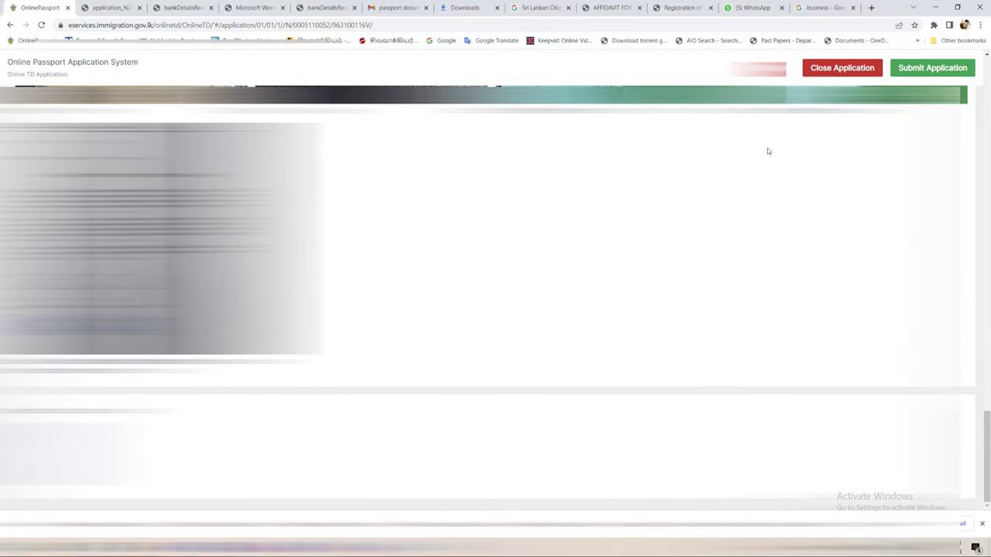
scroll(768, 150, up, 10)
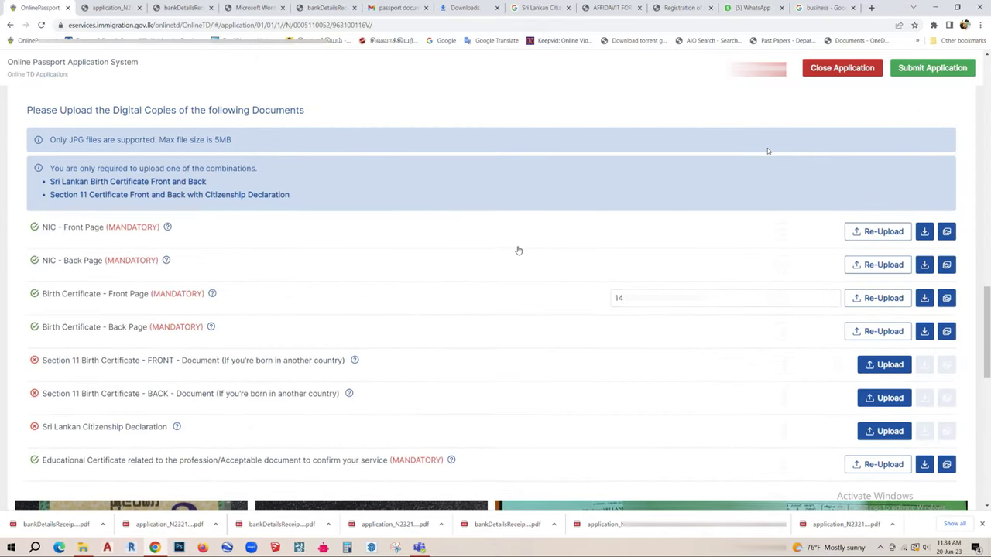
scroll(519, 250, up, 1)
scroll(518, 250, down, 1)
scroll(616, 382, up, 4)
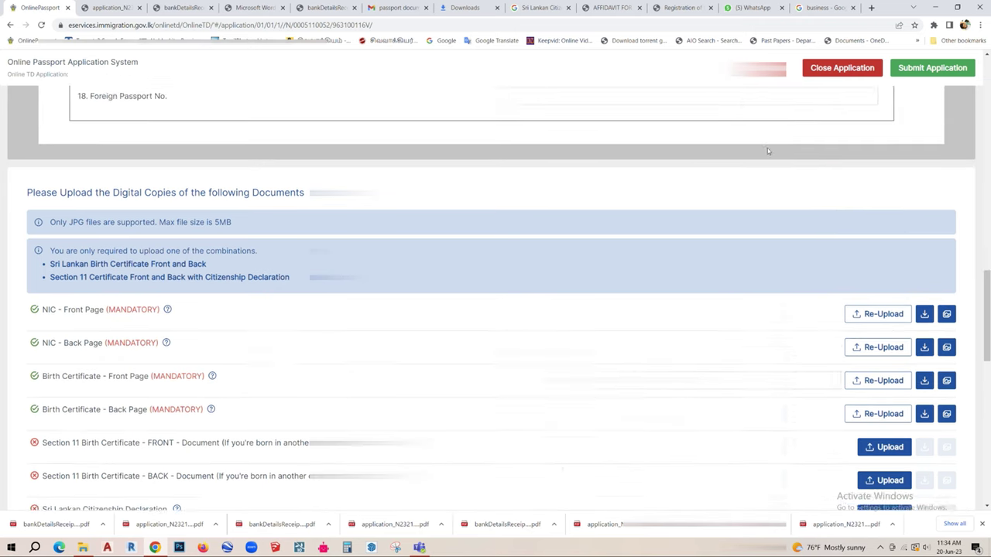
scroll(768, 151, up, 1)
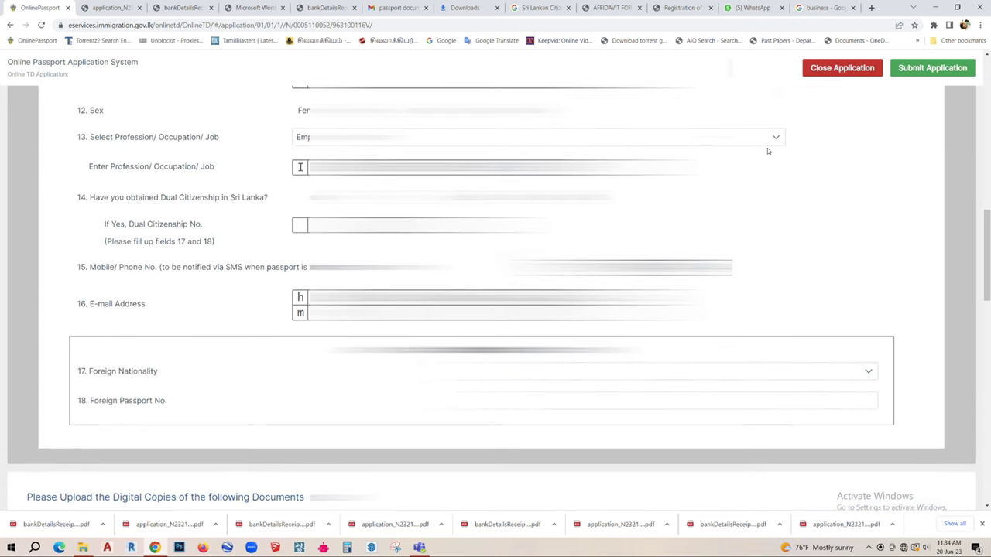
scroll(768, 151, up, 6)
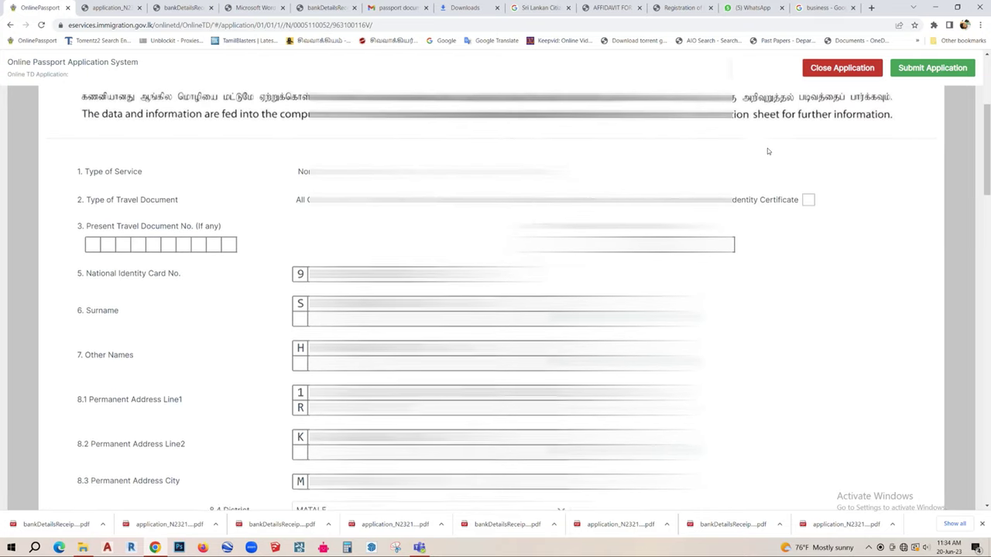
scroll(768, 151, up, 3)
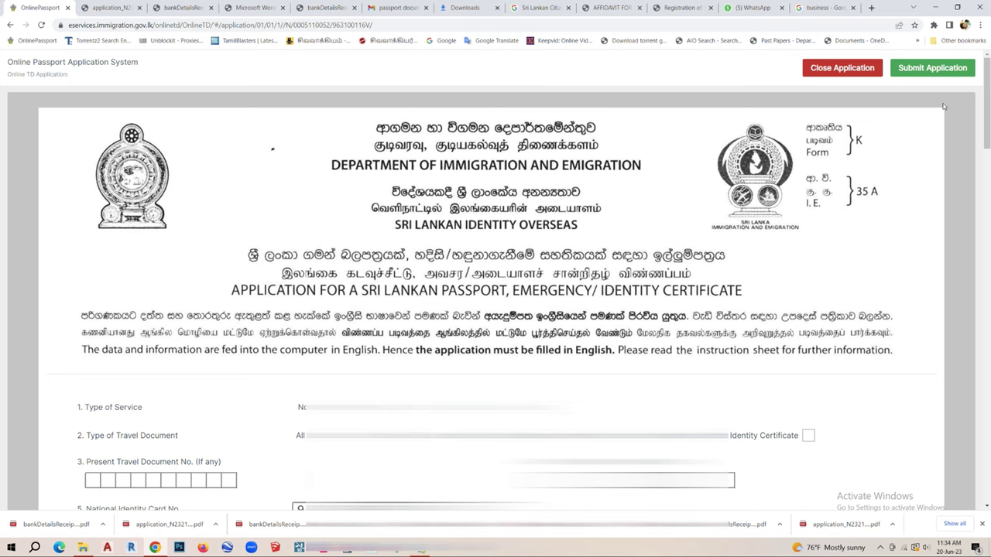
Submit the application with the truthfulness declaration accepted, and download a copy
click(932, 67)
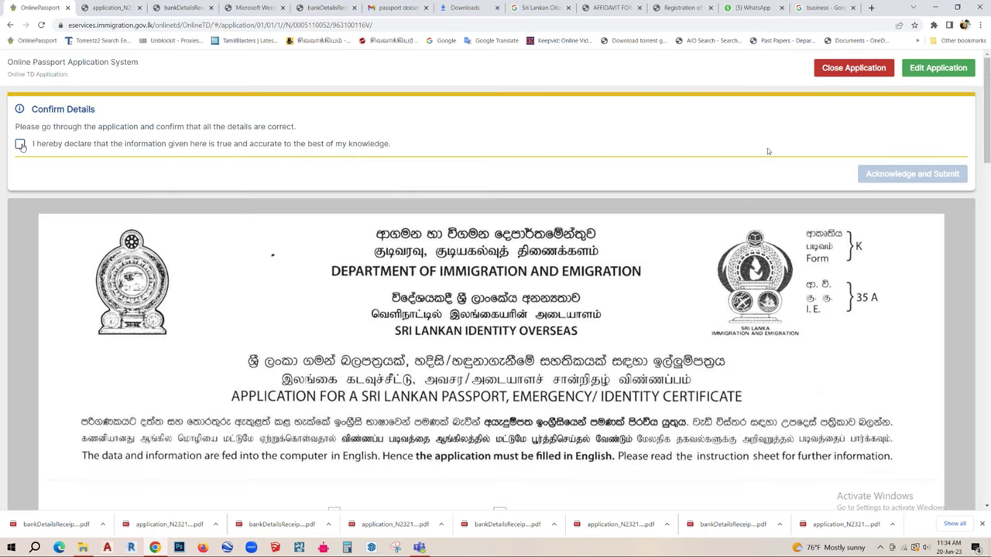
click(20, 144)
click(883, 171)
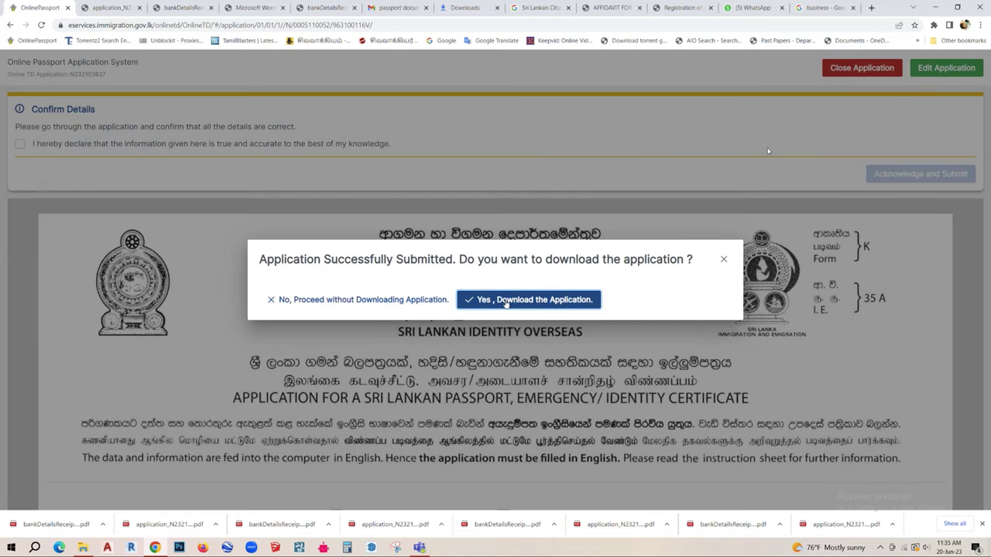
click(506, 300)
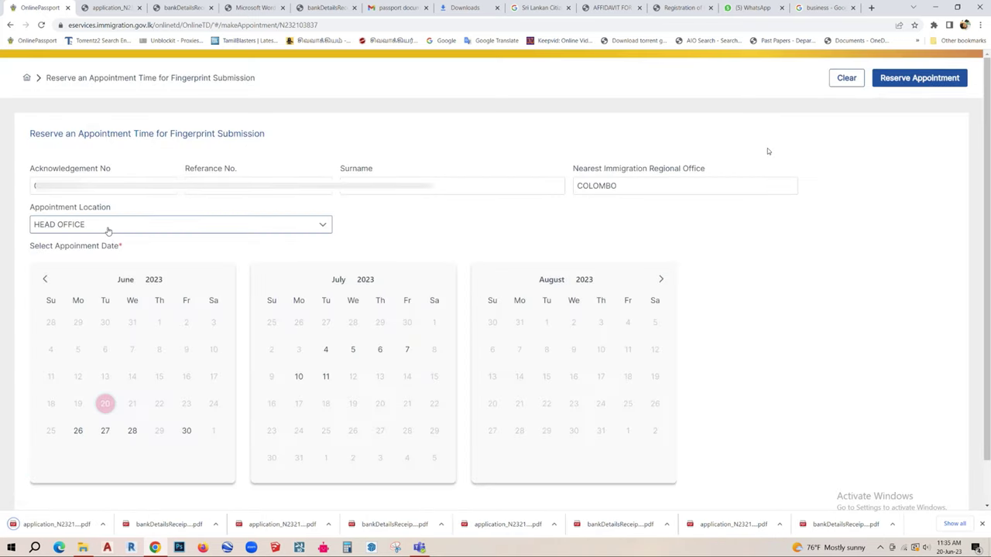
Choose NAULA as the fingerprint location and try reserving 10 July 2023, which is full
click(108, 230)
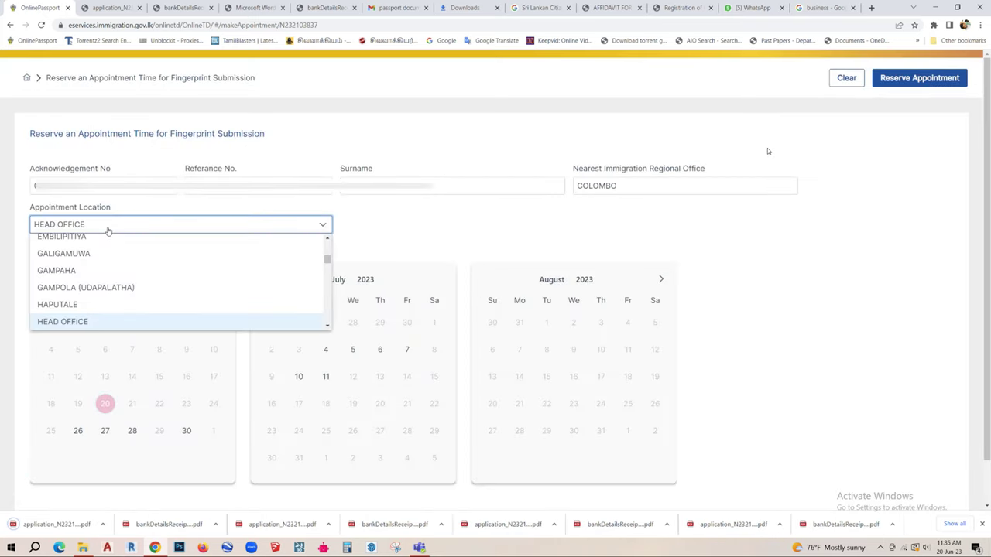
text(naula)
key(Return)
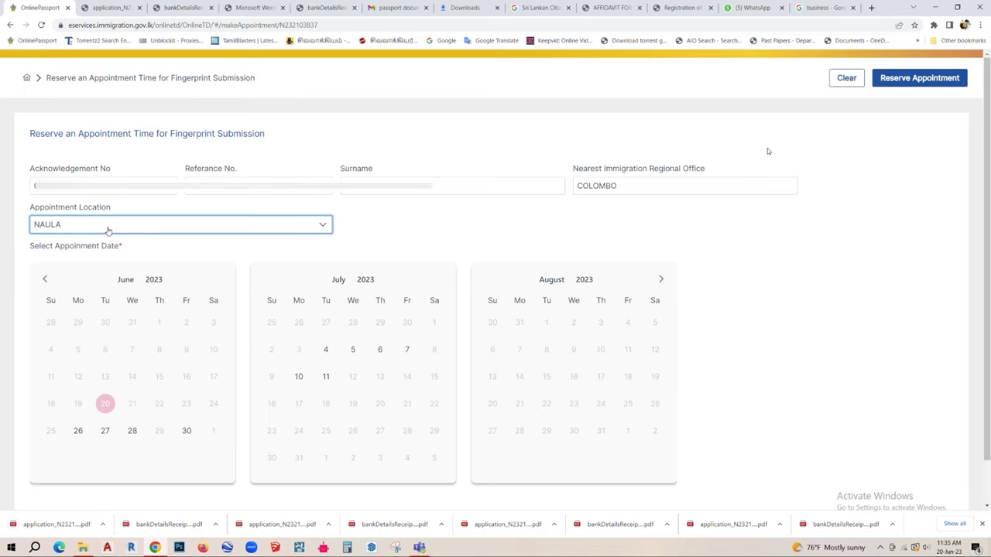
click(298, 376)
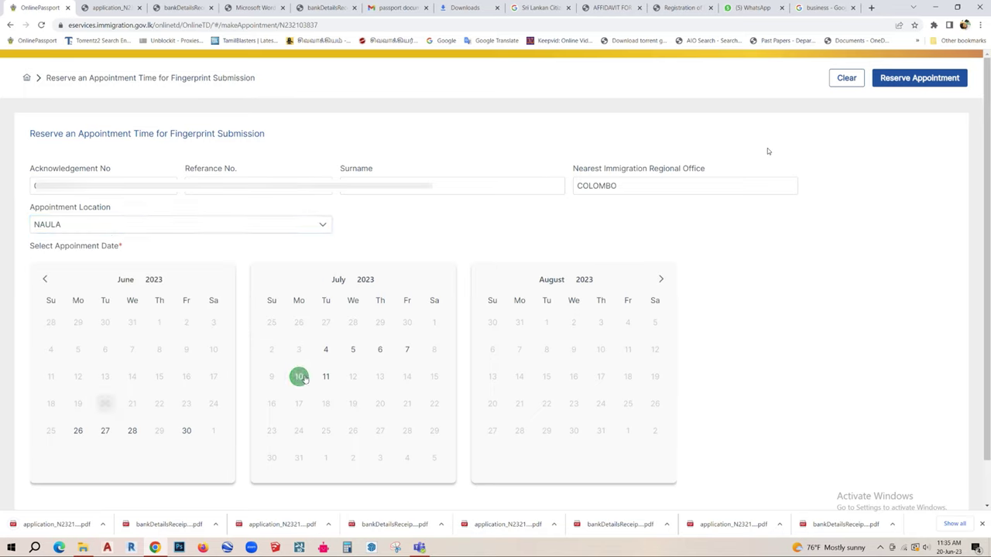
click(893, 82)
click(543, 335)
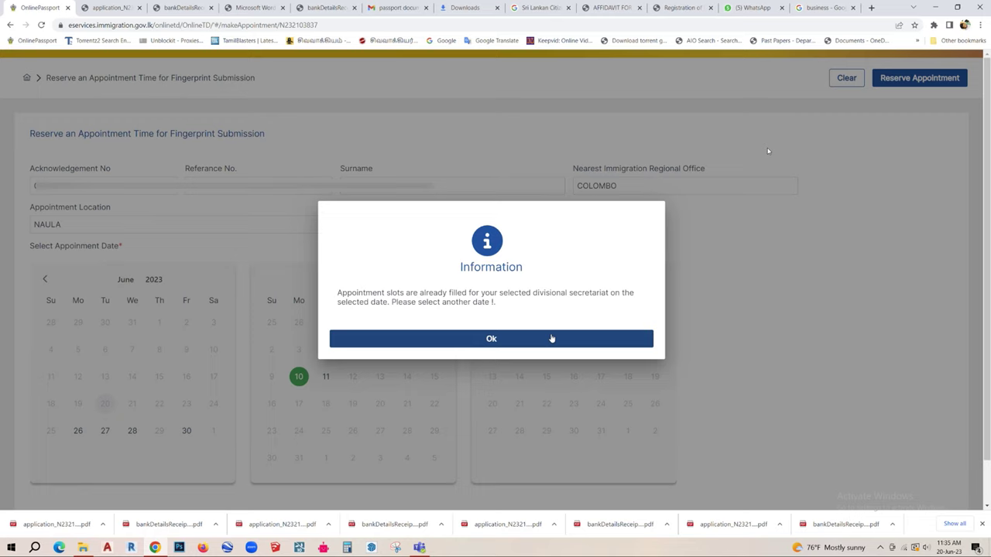
click(551, 339)
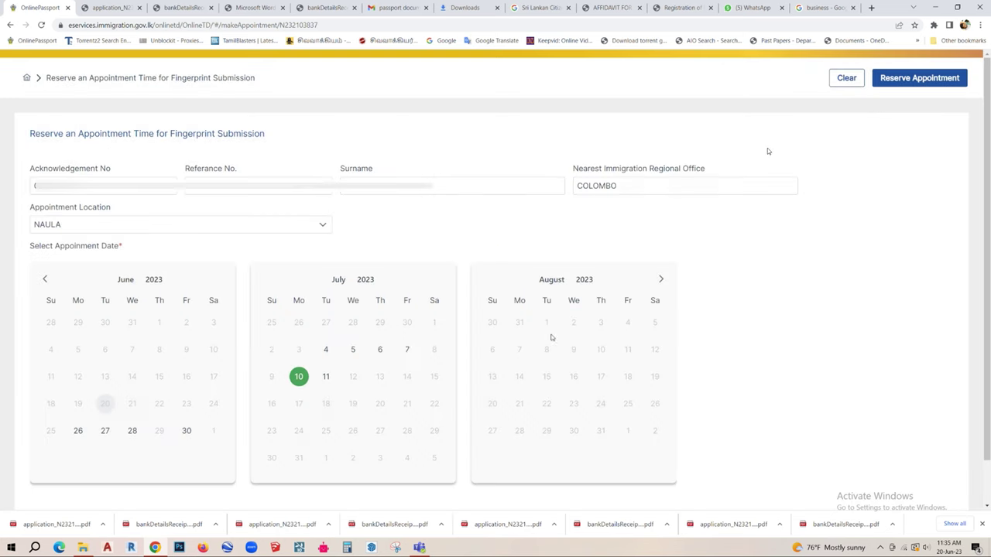
Reserve the NAULA fingerprint appointment for 11 July 2023 and continue to the fee payment
click(328, 375)
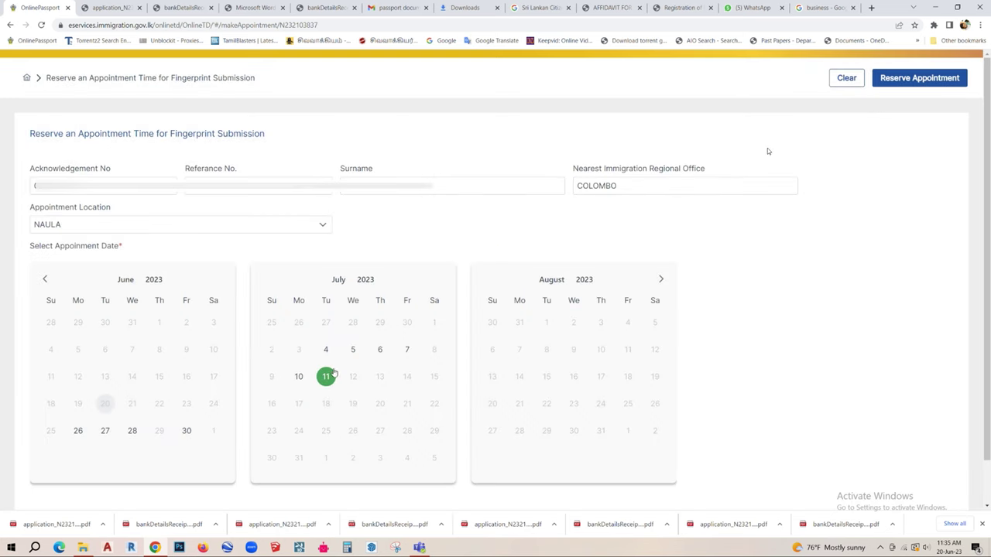
click(899, 81)
click(581, 336)
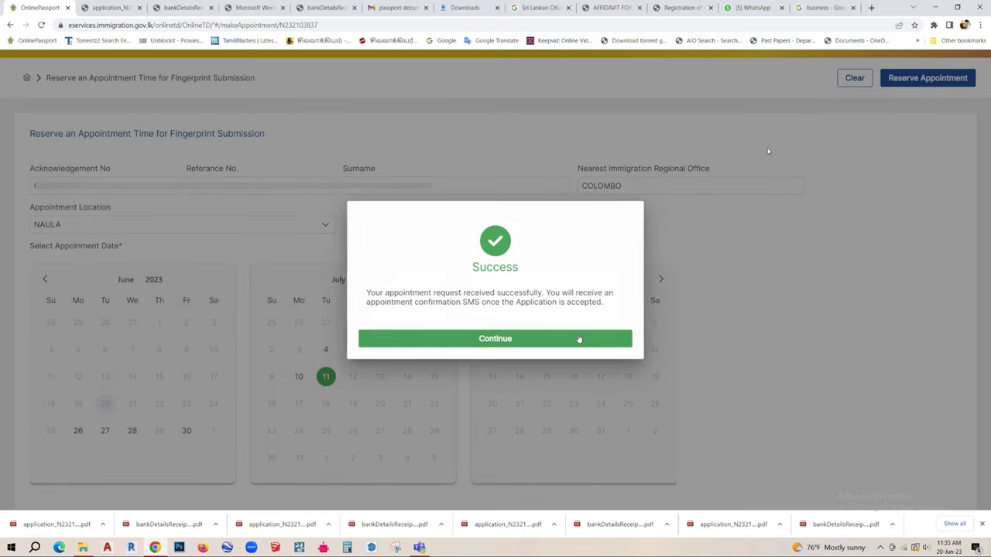
click(580, 339)
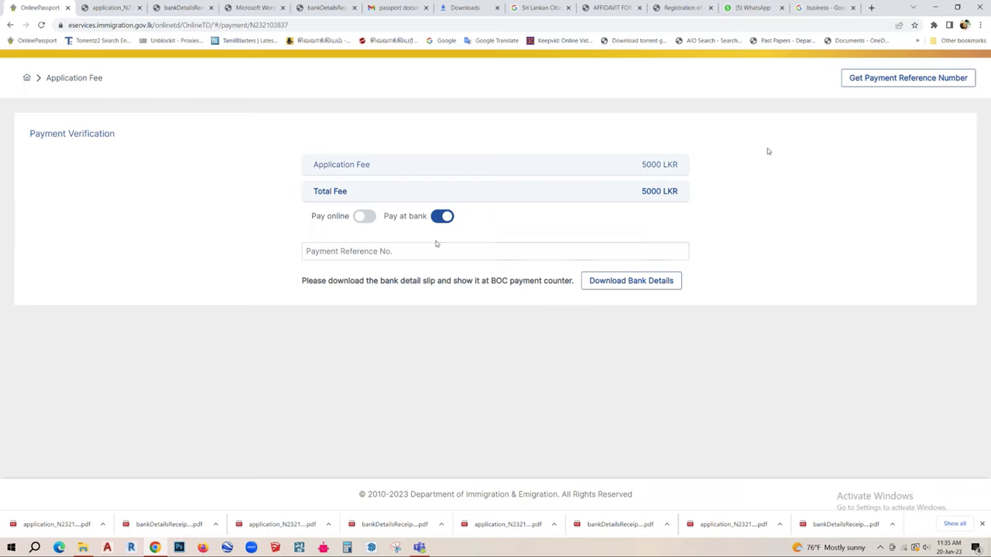
Download the Pay at bank details slip for the 5000 LKR fee and close the success message
click(634, 283)
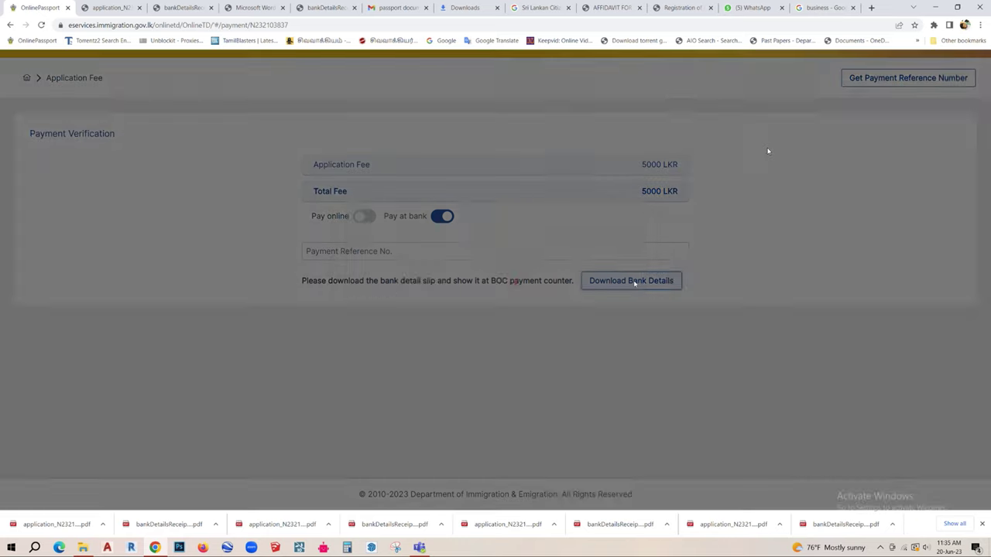
click(510, 342)
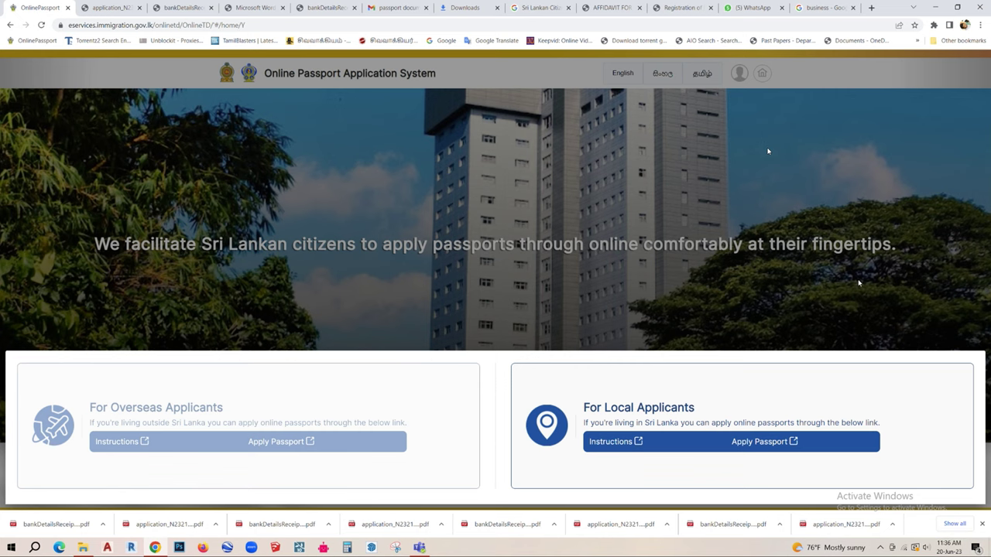
Stop and save the running capture from the Alt+Z overlay
key(alt+z)
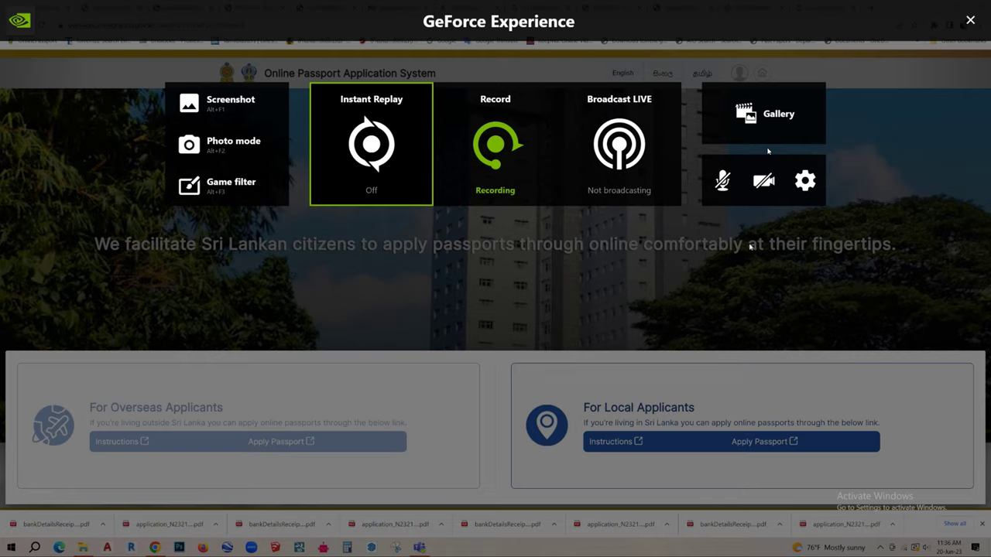
click(496, 144)
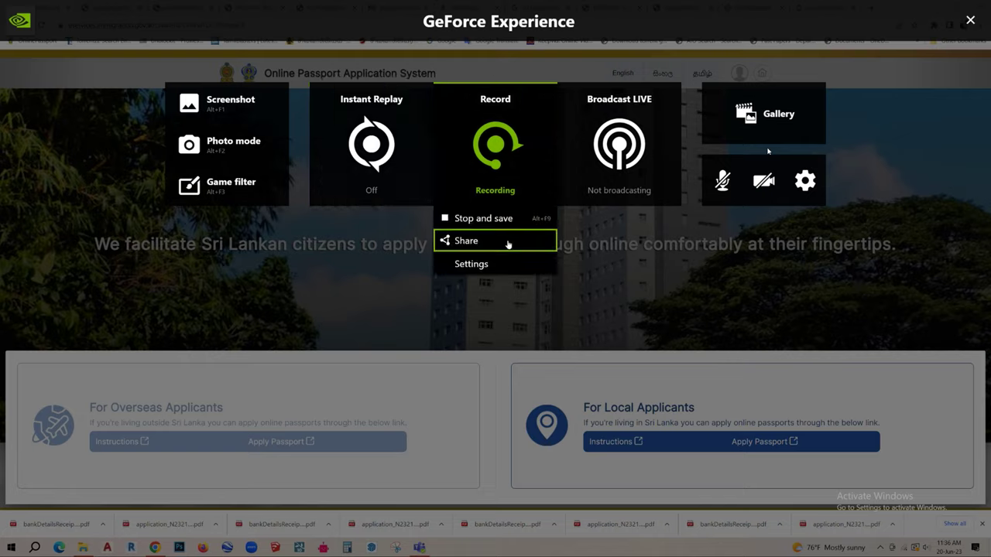
click(508, 216)
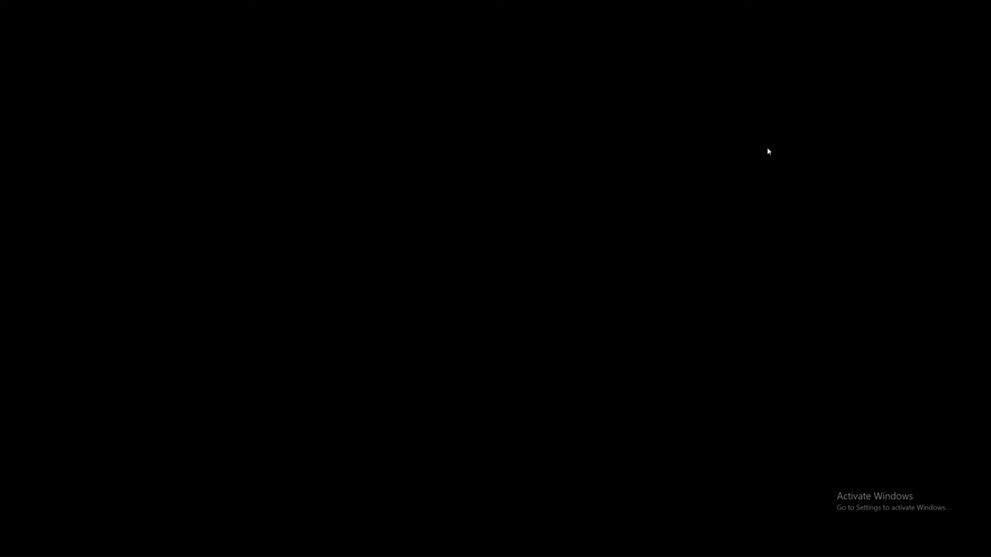